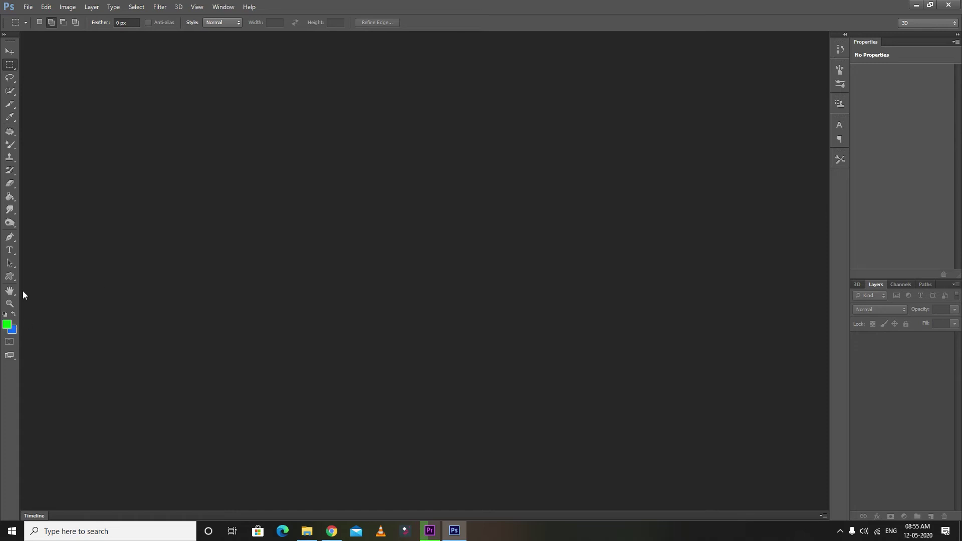
- Pick the Custom Shape Tool from the shape tool group and browse the File menu
{"action": "right_click", "coordinate": [6, 279]}
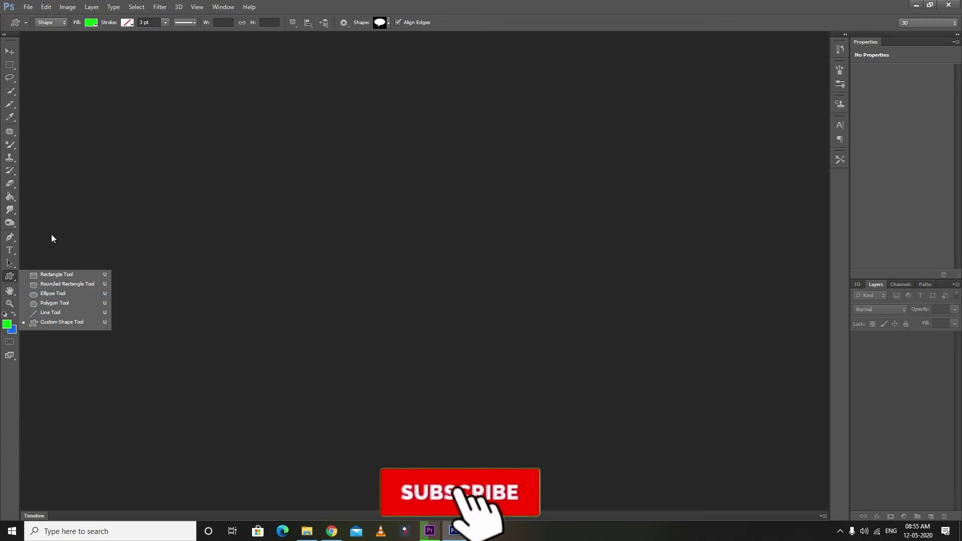
{"action": "left_click", "coordinate": [32, 7]}
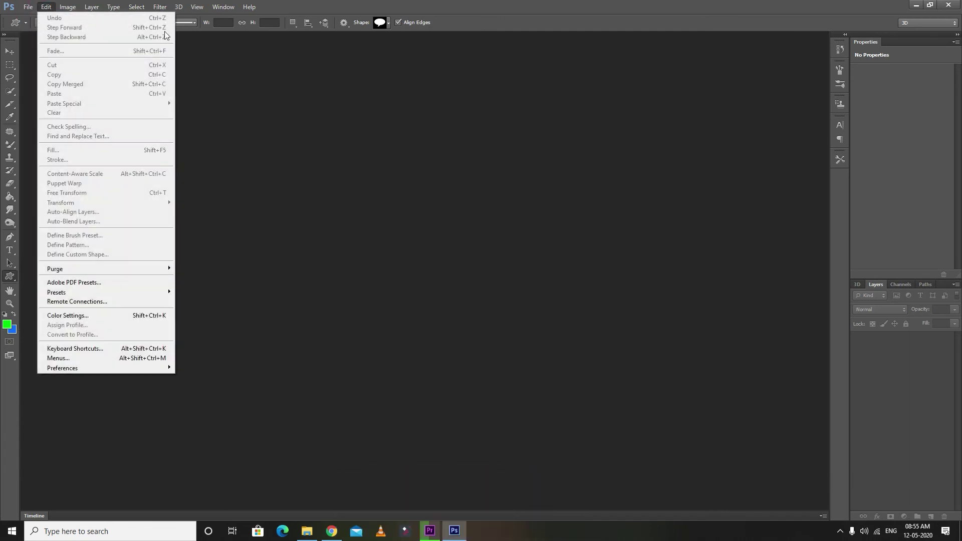
- Browse the Edit menu, open the New document dialog, then dismiss it
{"action": "left_click", "coordinate": [135, 6]}
{"action": "left_click", "coordinate": [41, 4]}
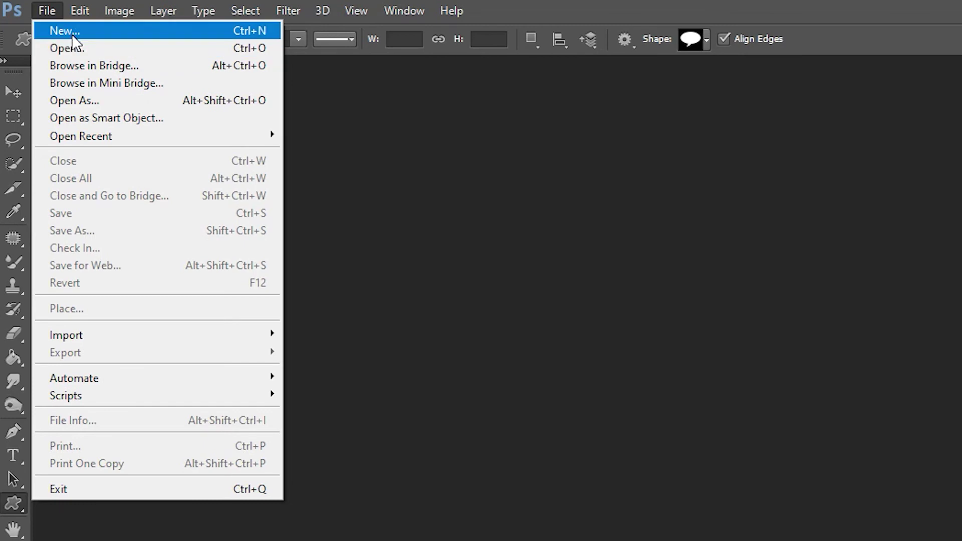
{"action": "left_click", "coordinate": [72, 35]}
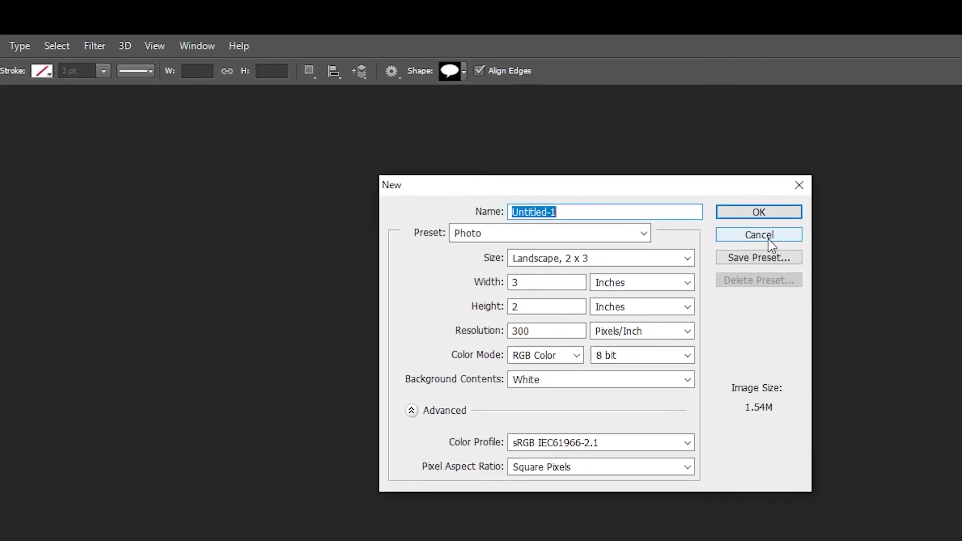
{"action": "left_click", "coordinate": [864, 256]}
- Create a new white 800 × 600 px document, Untitled-1, from the Web preset
{"action": "left_click", "coordinate": [1, 44]}
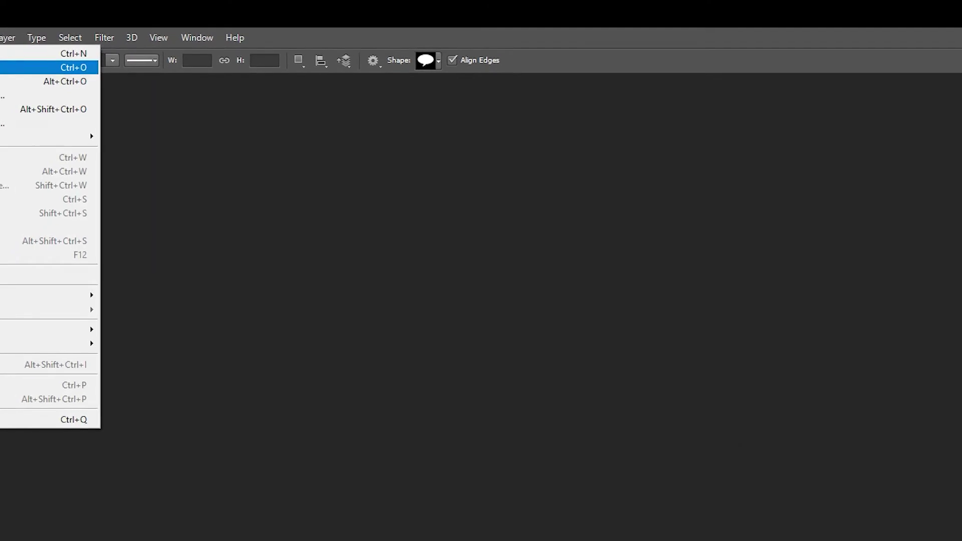
{"action": "left_click", "coordinate": [50, 51]}
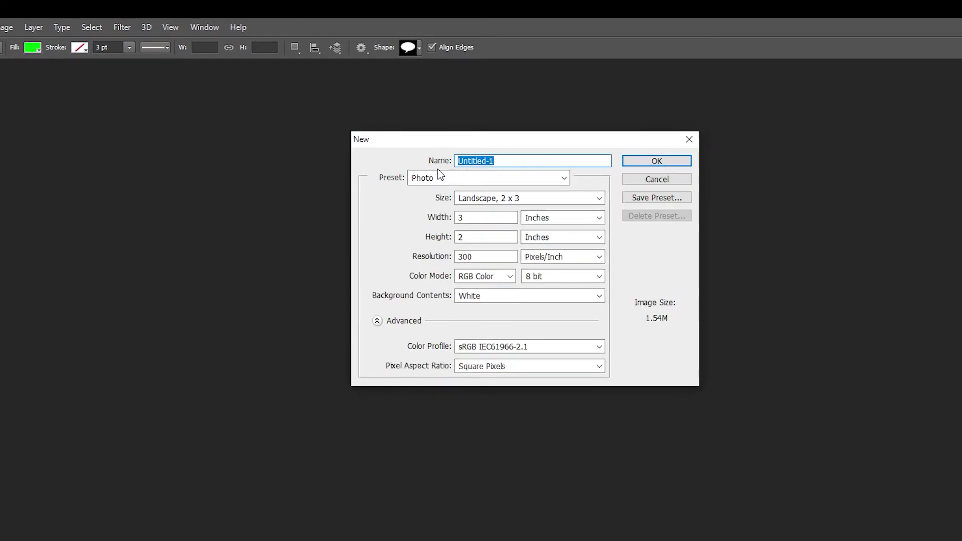
{"action": "left_click", "coordinate": [507, 170]}
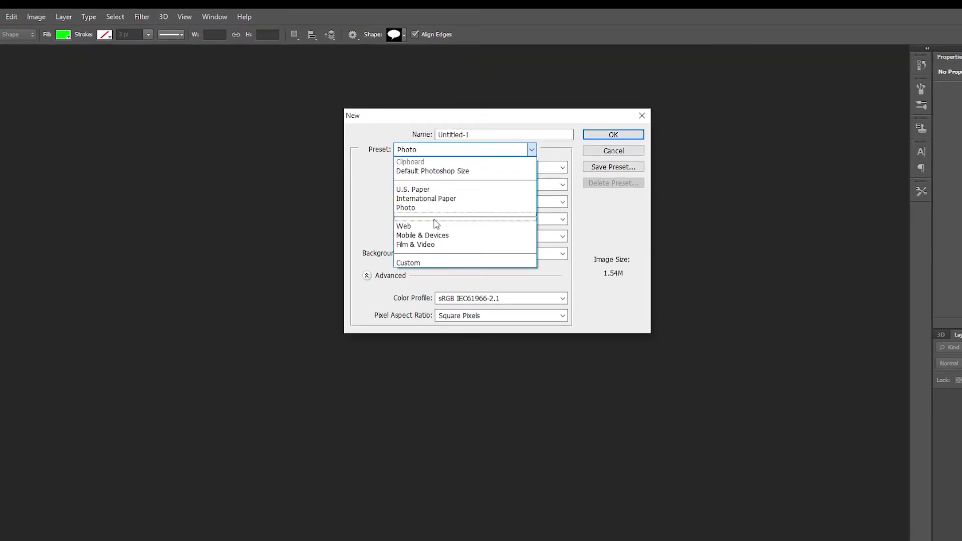
{"action": "left_click", "coordinate": [418, 219]}
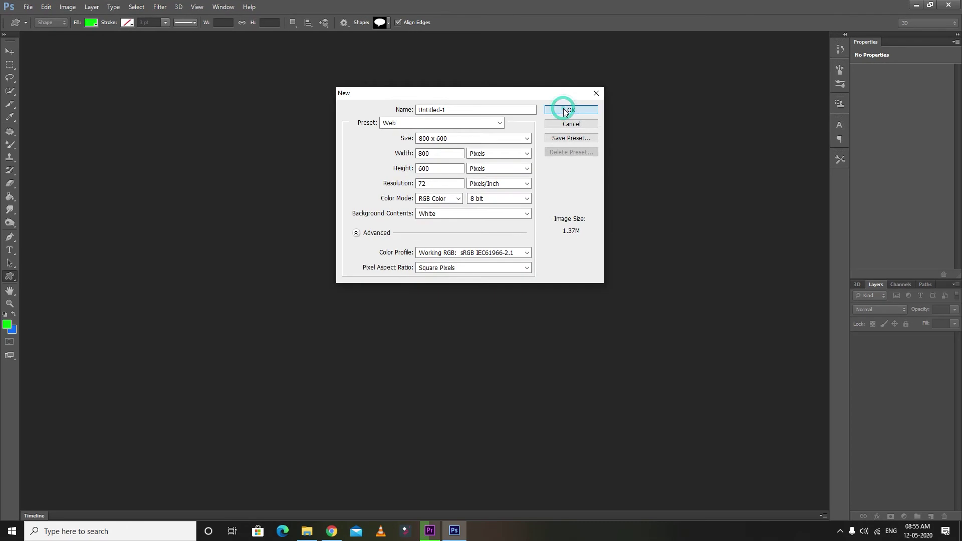
{"action": "left_click", "coordinate": [562, 106]}
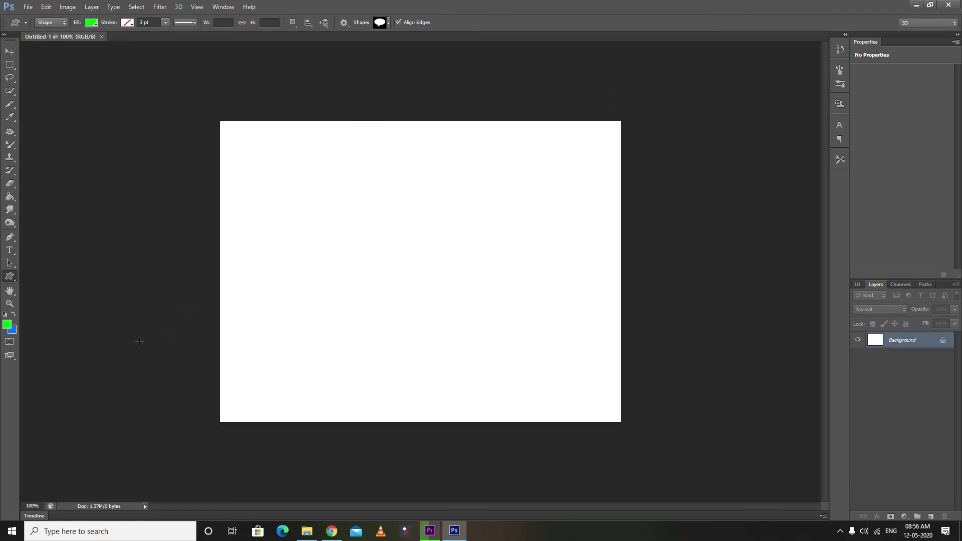
- Draw a green rectangle near the canvas top-left with the Rectangle Tool
{"action": "right_click", "coordinate": [13, 279]}
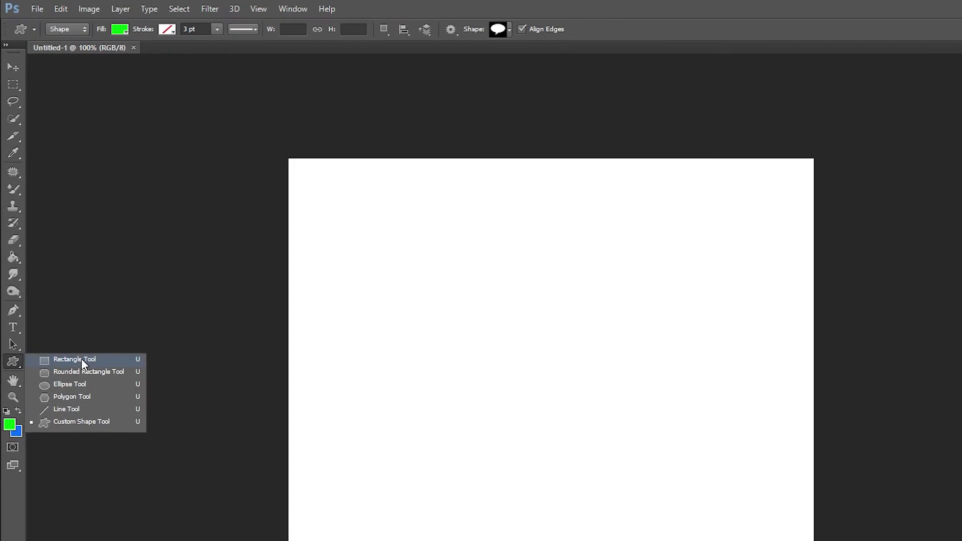
{"action": "left_click", "coordinate": [84, 332]}
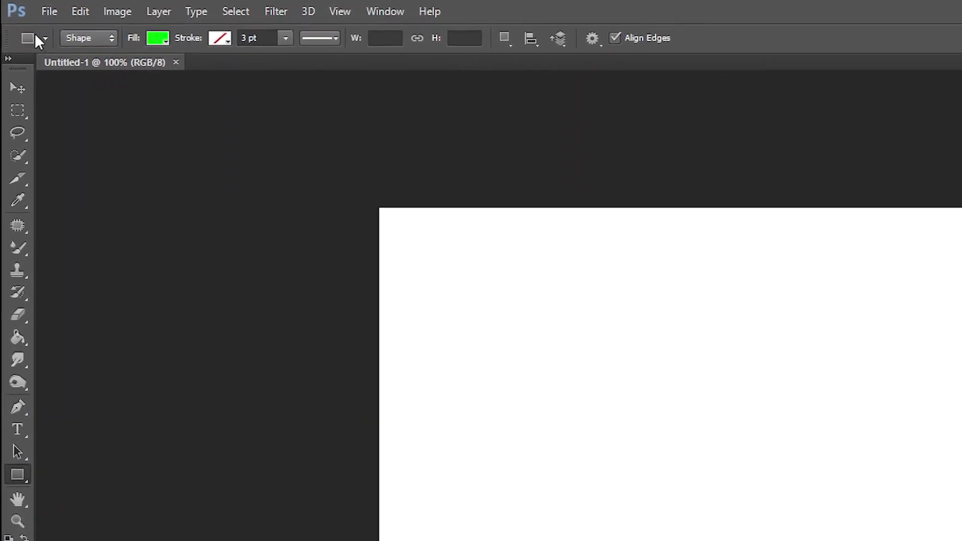
{"action": "left_click", "coordinate": [93, 36]}
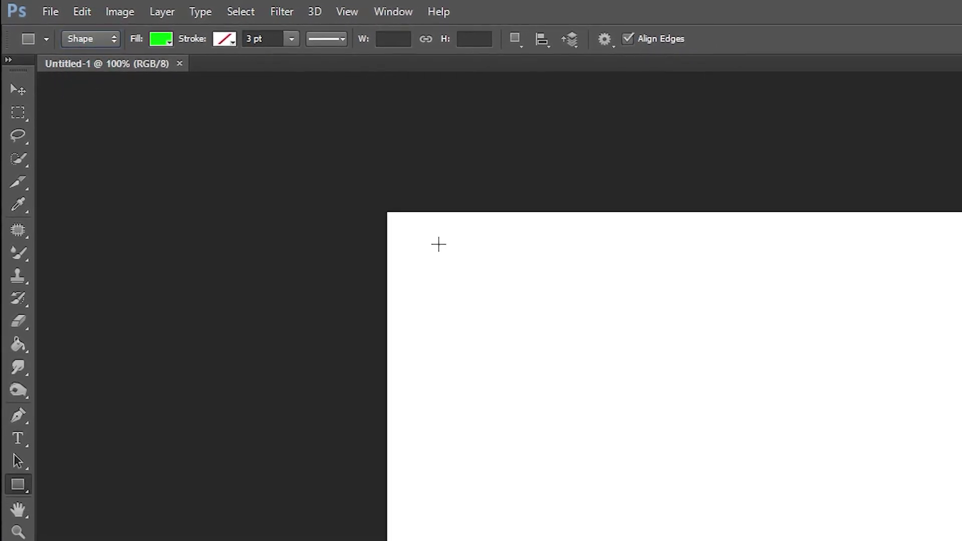
{"action": "left_click_drag", "start_coordinate": [434, 242], "coordinate": [558, 352]}
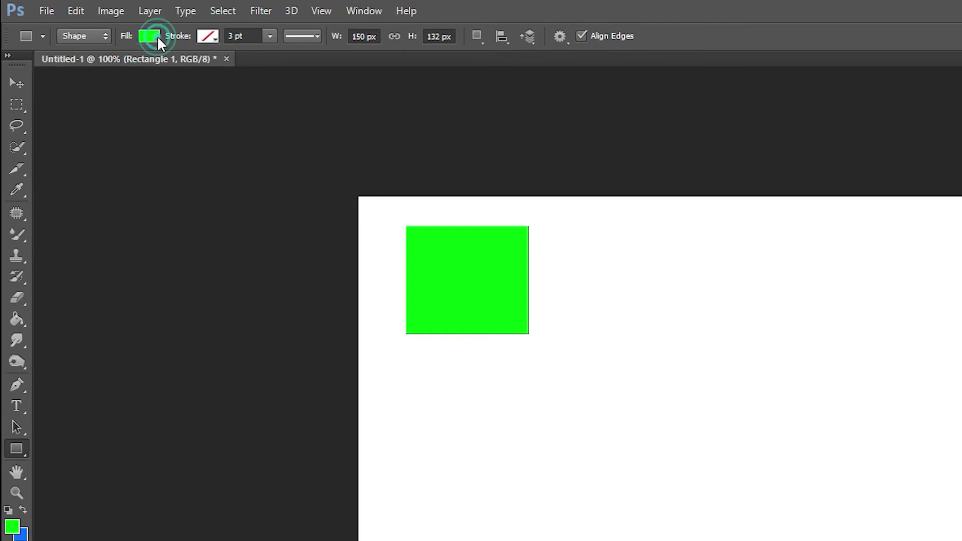
- Recolor the rectangle's fill to magenta and draw a second magenta rectangle beside it
{"action": "left_click", "coordinate": [158, 36]}
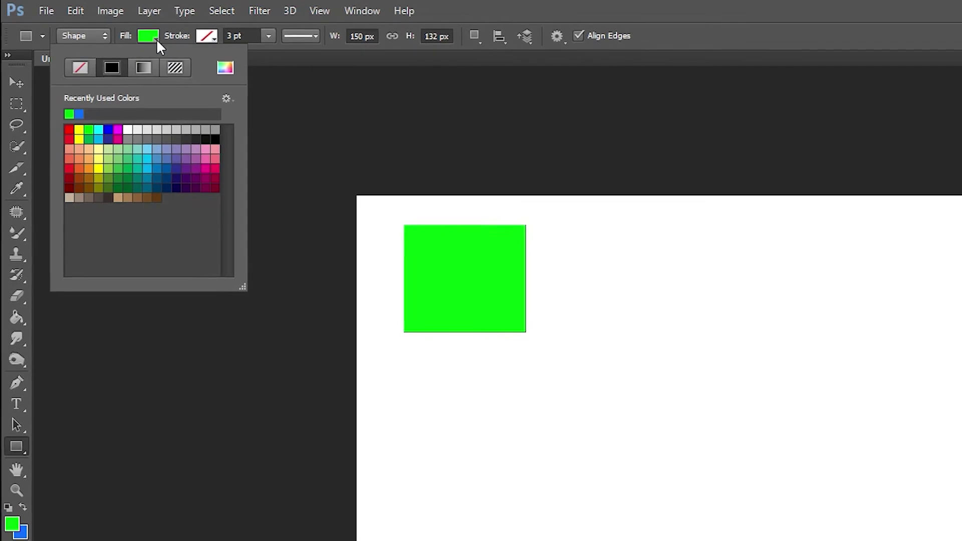
{"action": "left_click", "coordinate": [117, 128]}
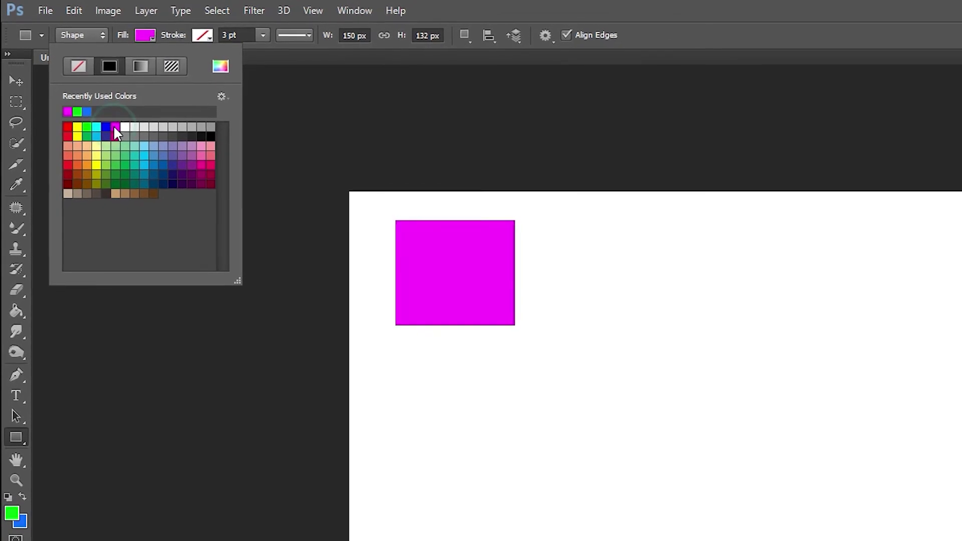
{"action": "left_click", "coordinate": [561, 211]}
{"action": "left_click_drag", "start_coordinate": [718, 324], "coordinate": [715, 323]}
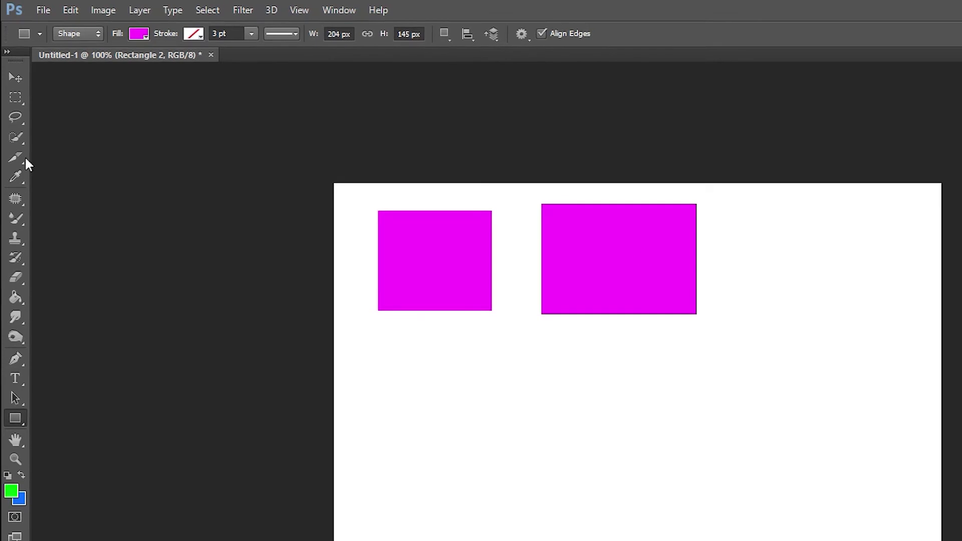
{"action": "left_click", "coordinate": [86, 34]}
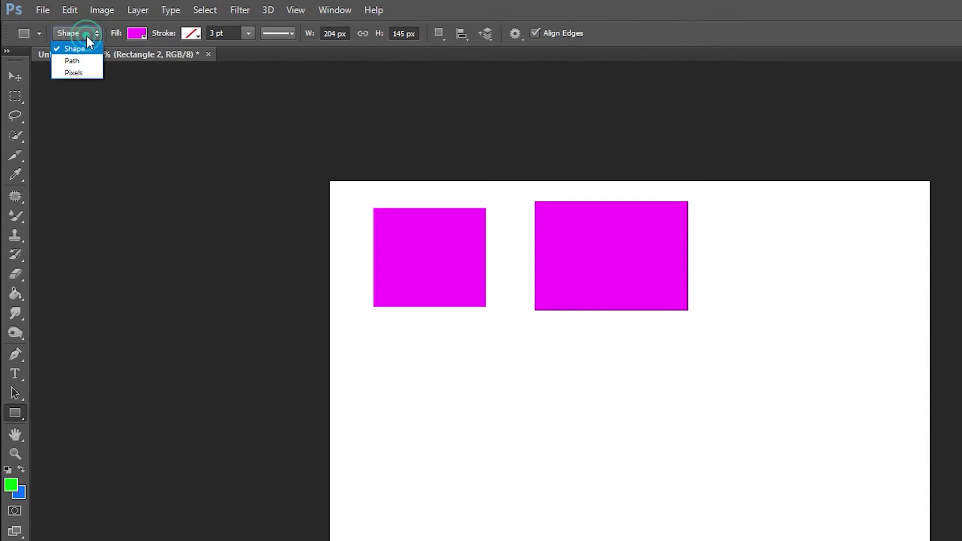
- Draw an unfilled rectangular path below the magenta rectangles in Path mode
{"action": "left_click", "coordinate": [73, 61]}
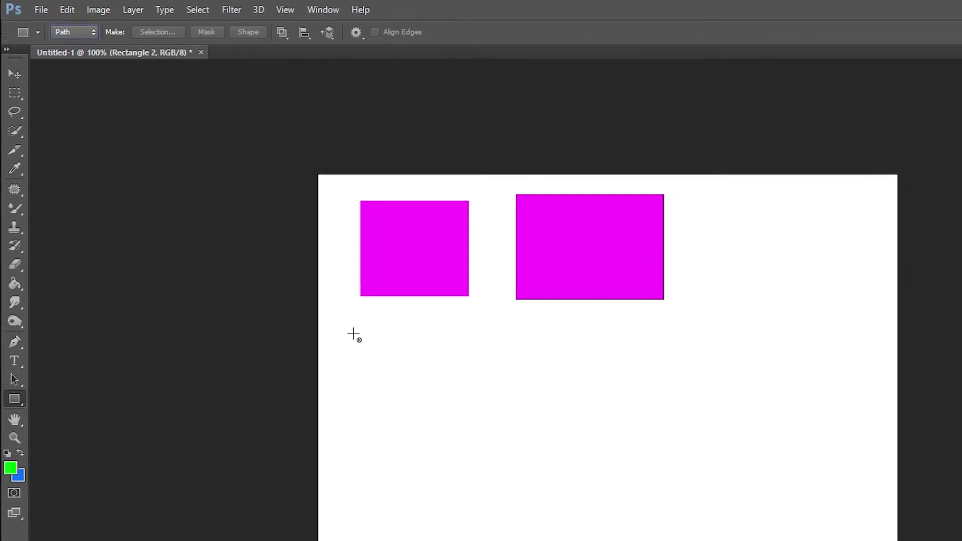
{"action": "left_click", "coordinate": [342, 321]}
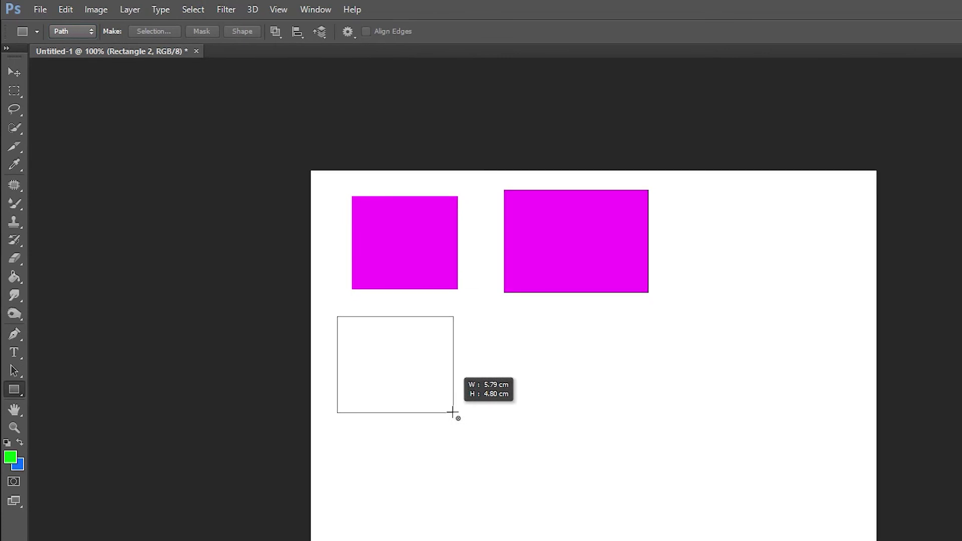
{"action": "left_click_drag", "start_coordinate": [340, 319], "coordinate": [449, 410]}
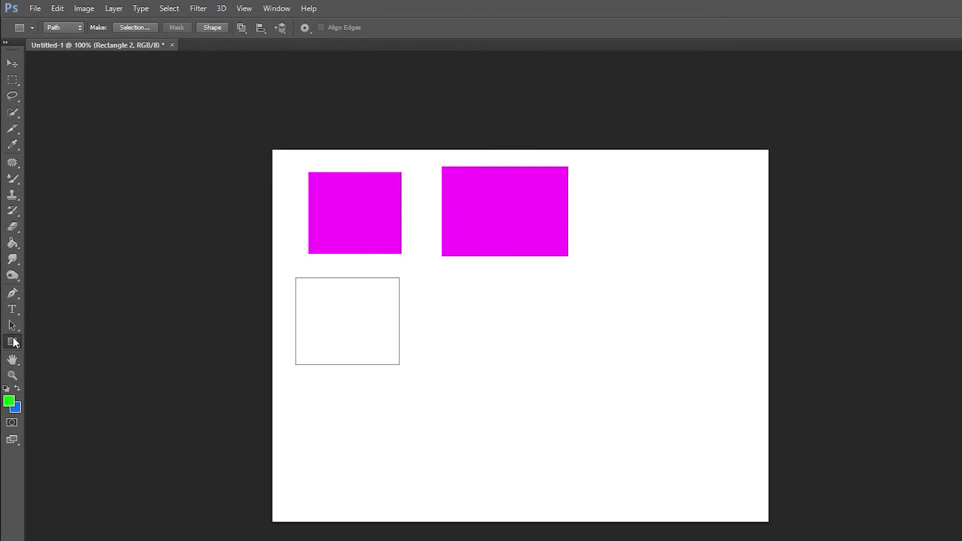
- Move the rectangle path right toward the canvas centre with the Path Selection Tool
{"action": "left_click", "coordinate": [11, 321]}
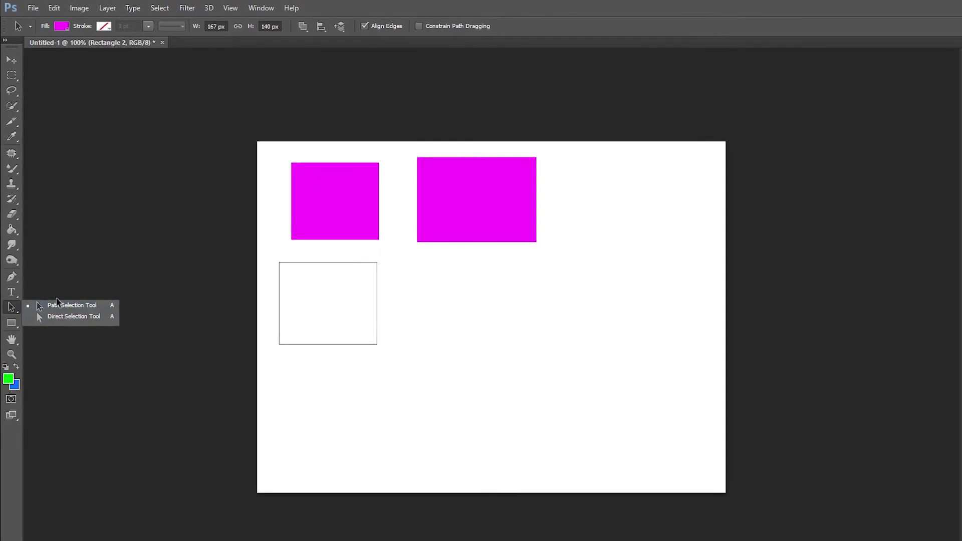
{"action": "left_click", "coordinate": [52, 300]}
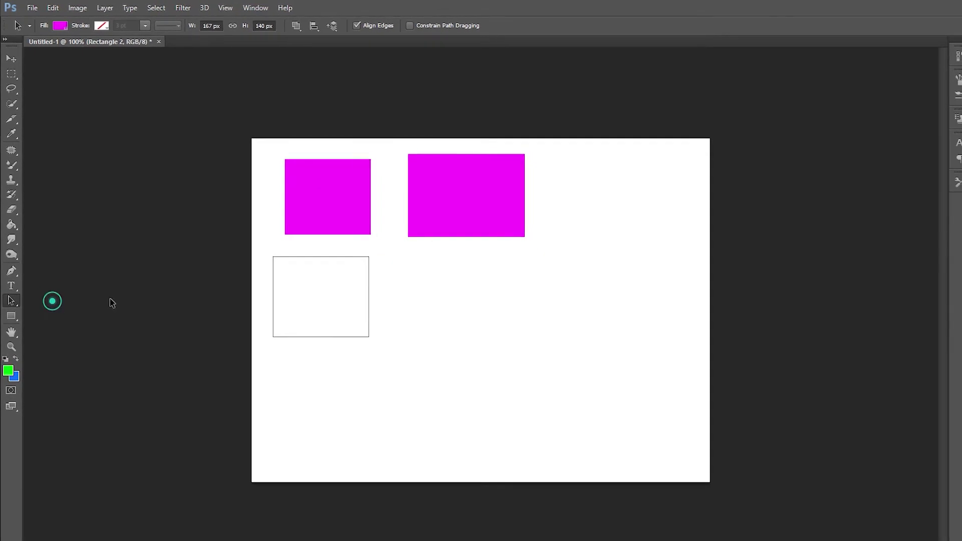
{"action": "left_click", "coordinate": [278, 254]}
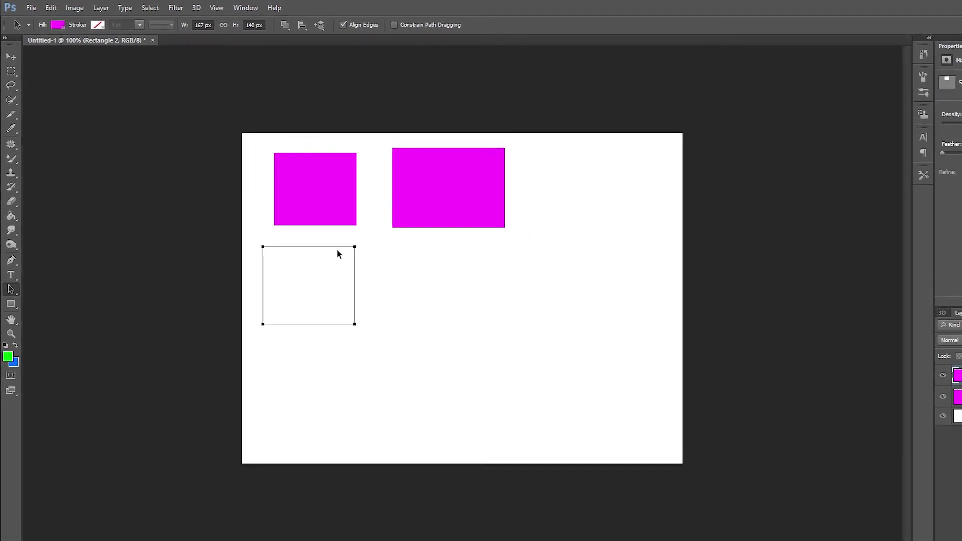
{"action": "left_click", "coordinate": [9, 287]}
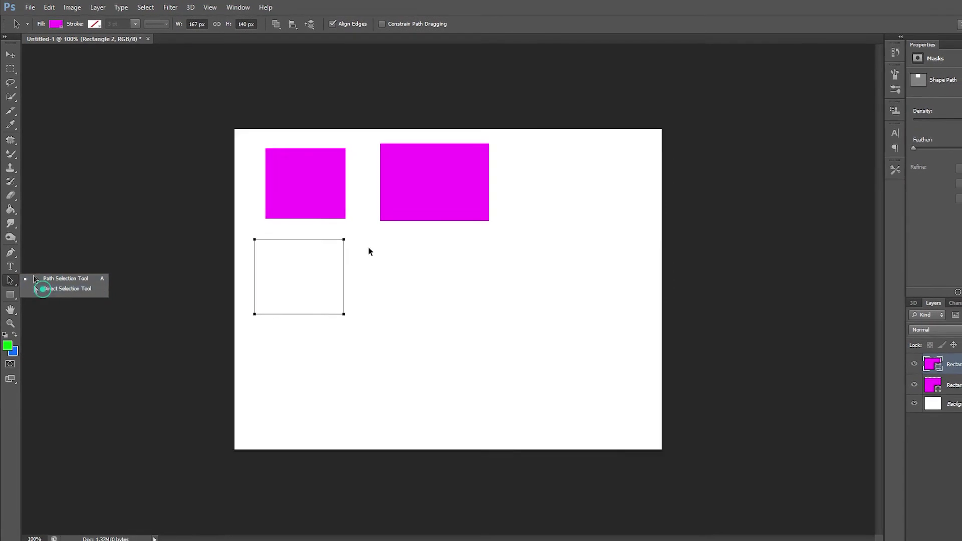
{"action": "left_click_drag", "start_coordinate": [338, 241], "coordinate": [359, 249]}
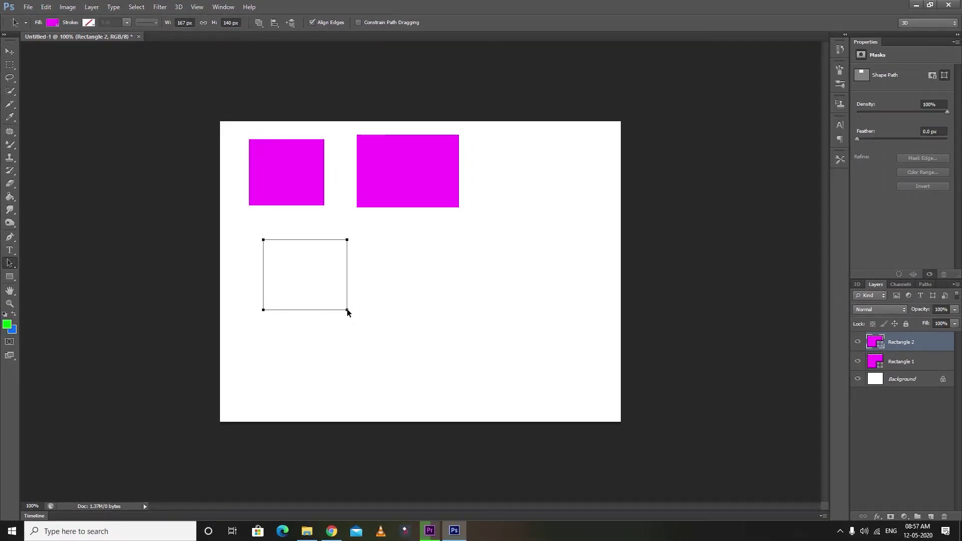
{"action": "mouse_move", "coordinate": [351, 312]}
{"action": "left_mouse_down"}
{"action": "mouse_move", "coordinate": [328, 303]}
{"action": "mouse_move", "coordinate": [409, 316]}
{"action": "left_mouse_up"}
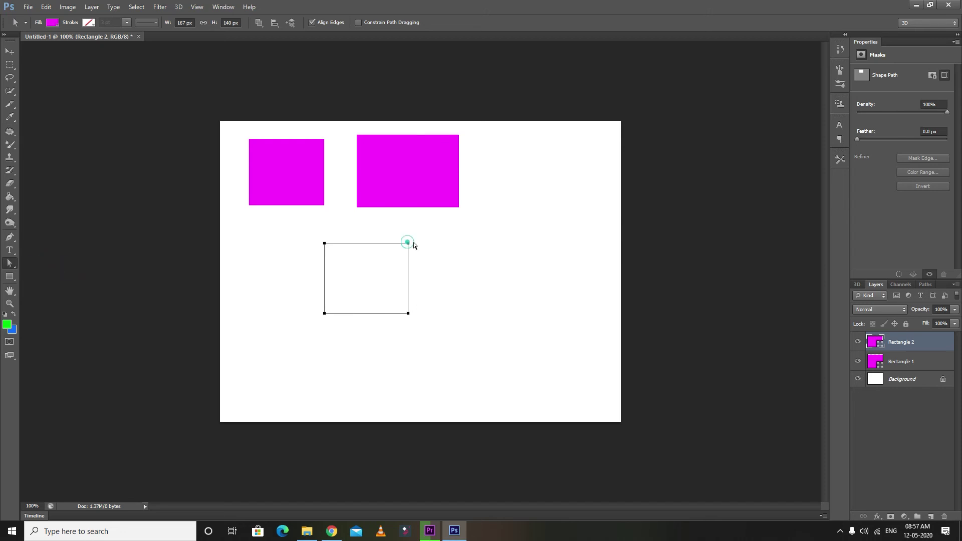
- Drag the path's corner anchors with Direct Selection, warping it into a long spike downward
{"action": "right_click", "coordinate": [8, 271]}
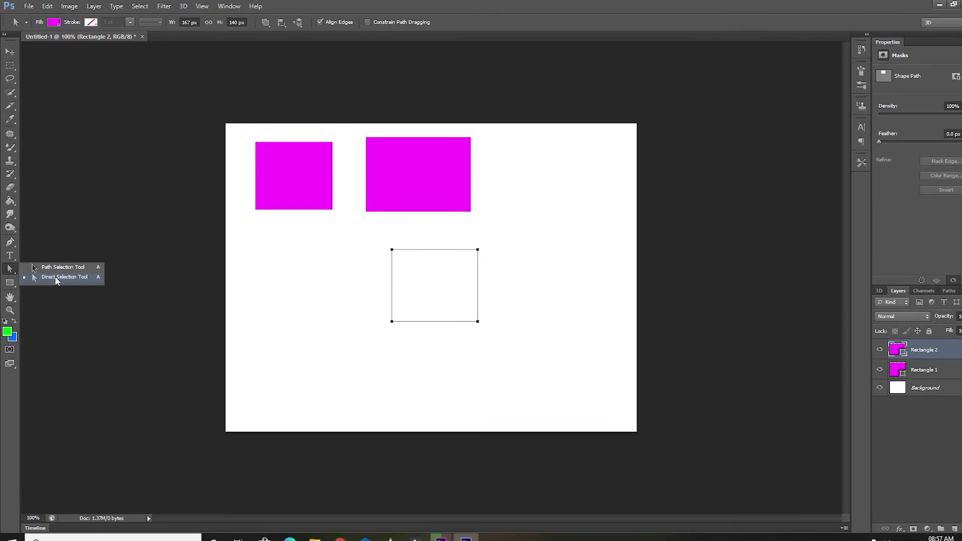
{"action": "left_click", "coordinate": [50, 273]}
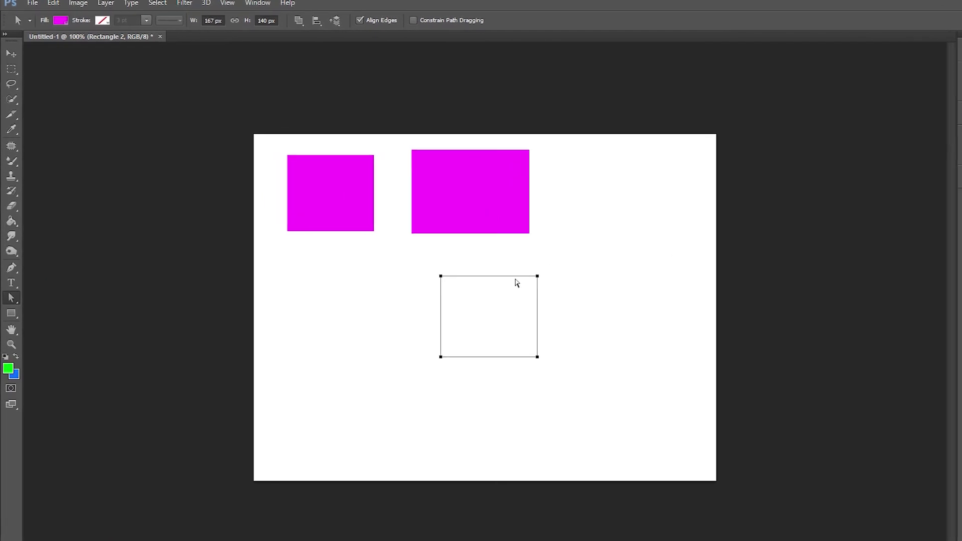
{"action": "left_click_drag", "start_coordinate": [499, 297], "coordinate": [638, 242]}
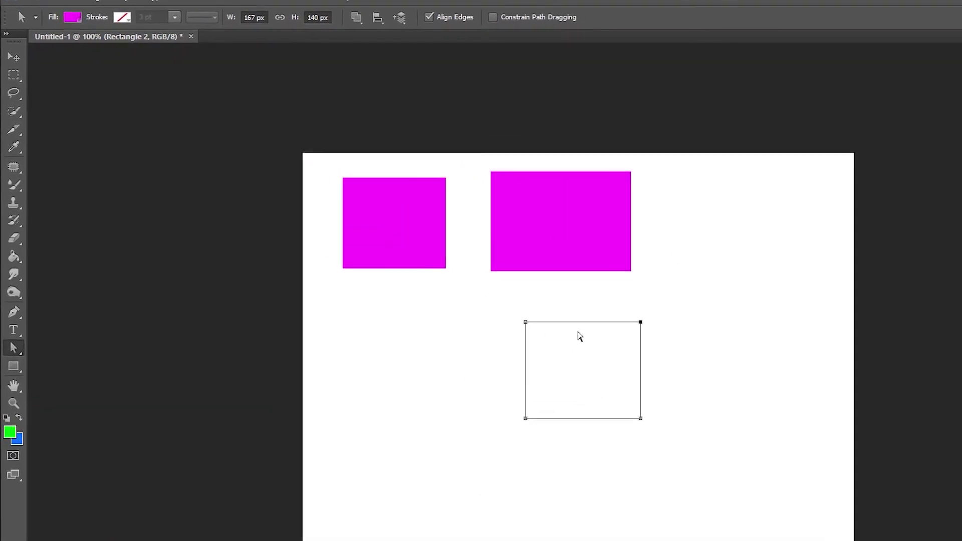
{"action": "left_click", "coordinate": [699, 348]}
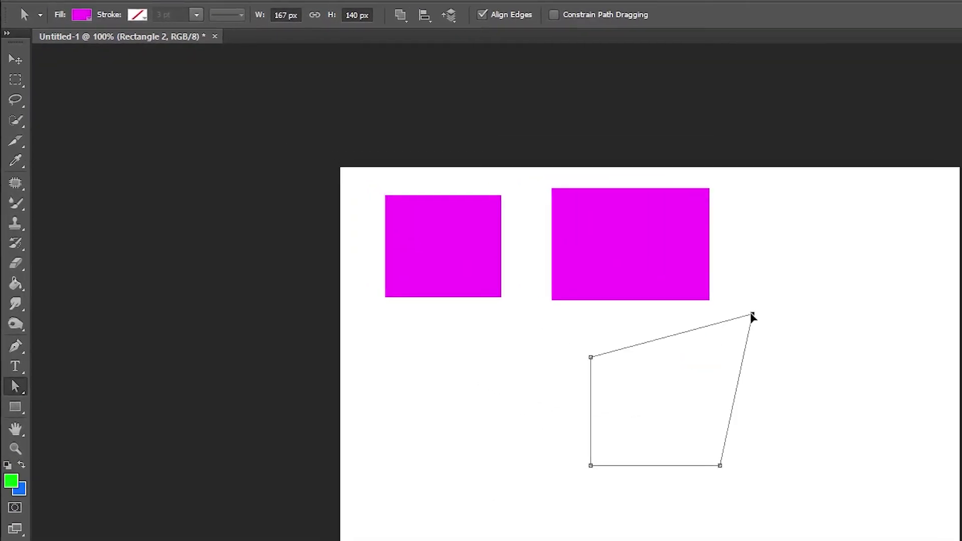
{"action": "left_click_drag", "start_coordinate": [726, 331], "coordinate": [807, 307]}
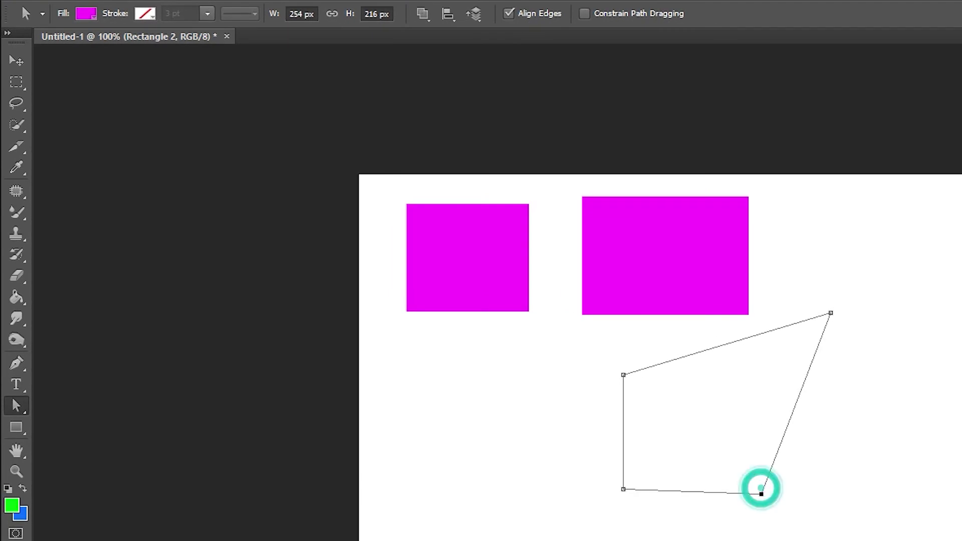
{"action": "left_click_drag", "start_coordinate": [760, 489], "coordinate": [831, 540]}
{"action": "left_click_drag", "start_coordinate": [623, 490], "coordinate": [574, 526]}
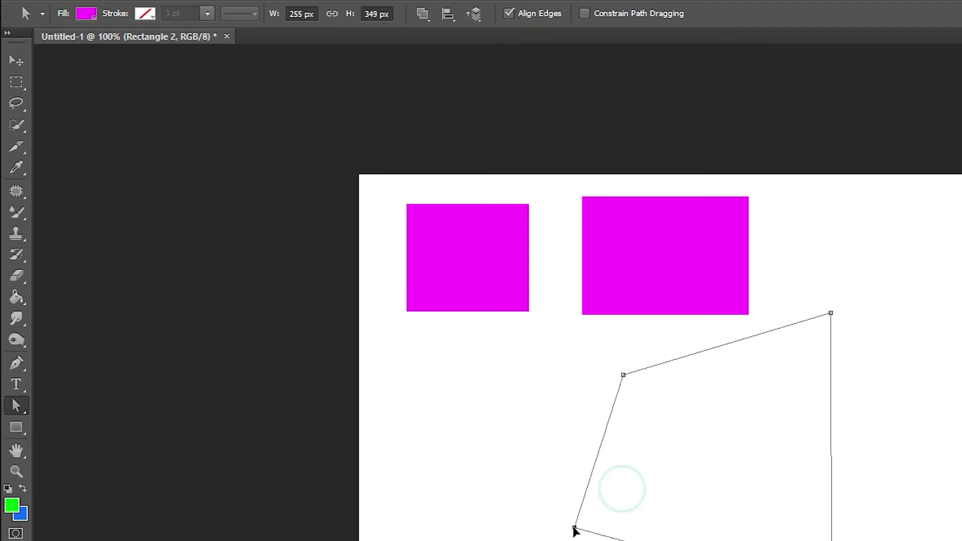
{"action": "mouse_move", "coordinate": [624, 374]}
{"action": "left_mouse_down"}
{"action": "mouse_move", "coordinate": [696, 423]}
{"action": "mouse_move", "coordinate": [800, 540]}
{"action": "left_mouse_up"}
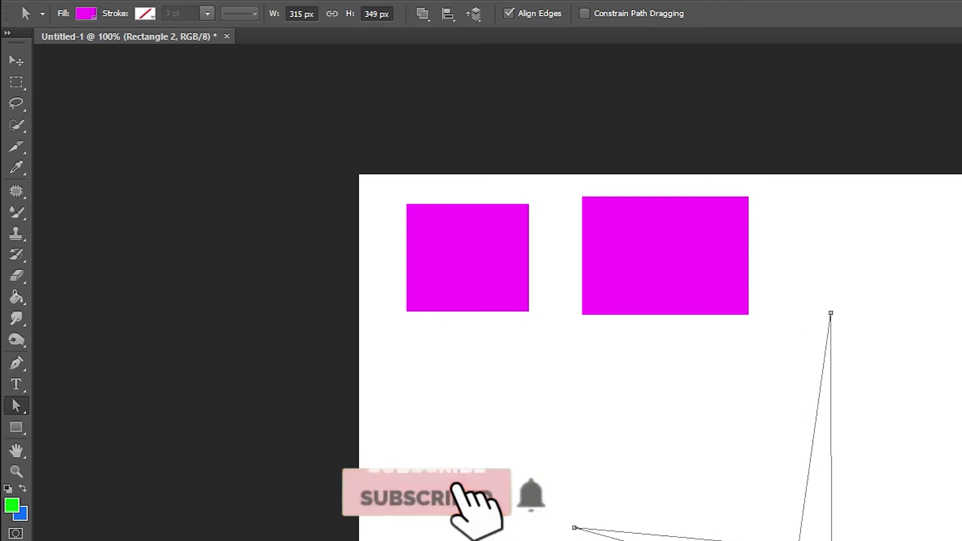
{"action": "left_click", "coordinate": [587, 430]}
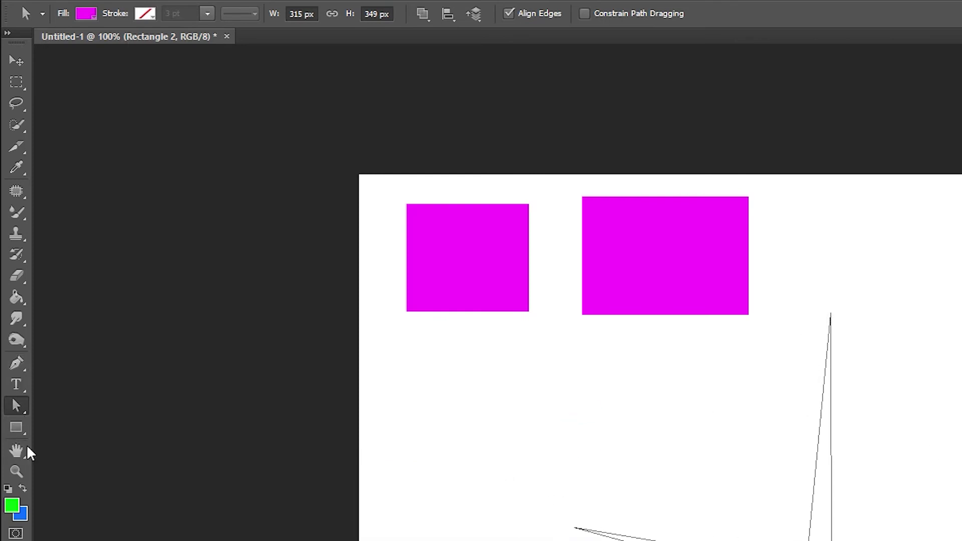
- Switch the Rectangle Tool to Shape mode and draw a wide magenta rectangle below the first square
{"action": "left_click", "coordinate": [16, 435]}
{"action": "right_click", "coordinate": [17, 433]}
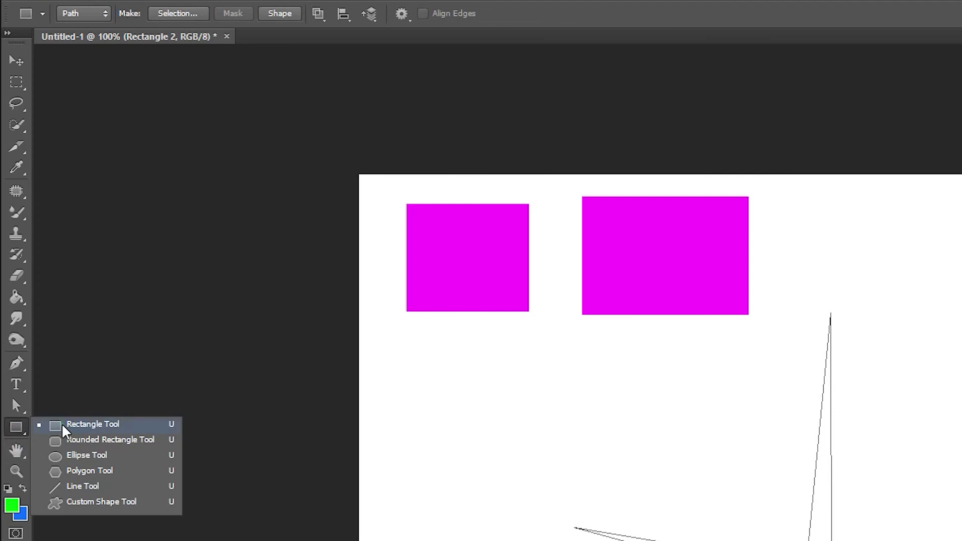
{"action": "left_click", "coordinate": [60, 422]}
{"action": "left_click", "coordinate": [93, 15]}
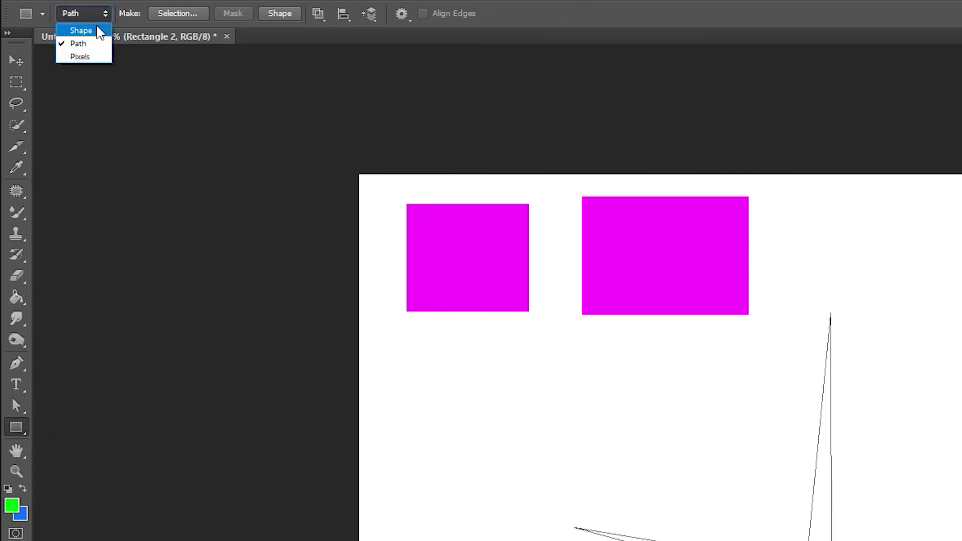
{"action": "left_click", "coordinate": [95, 24]}
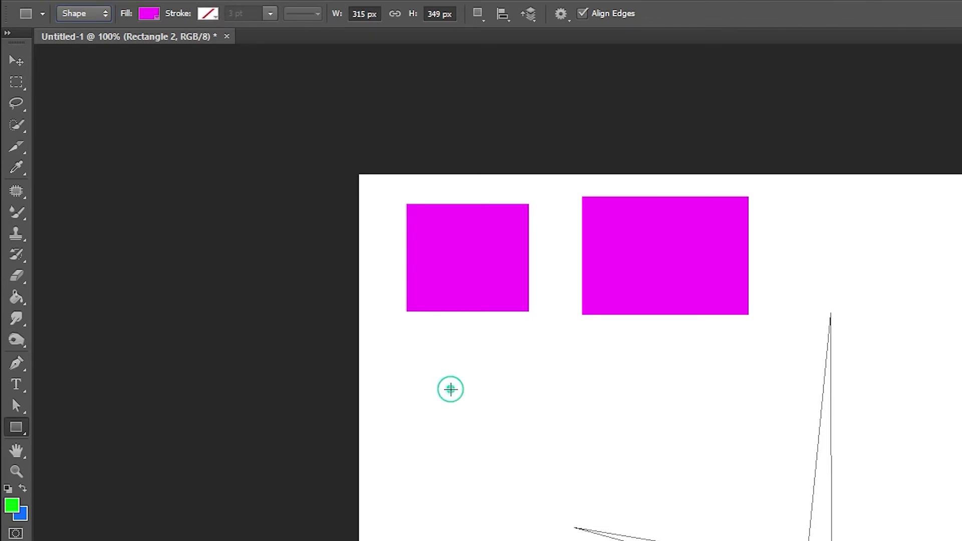
{"action": "left_click", "coordinate": [450, 389]}
{"action": "left_click", "coordinate": [733, 312]}
{"action": "left_click_drag", "start_coordinate": [448, 379], "coordinate": [644, 490]}
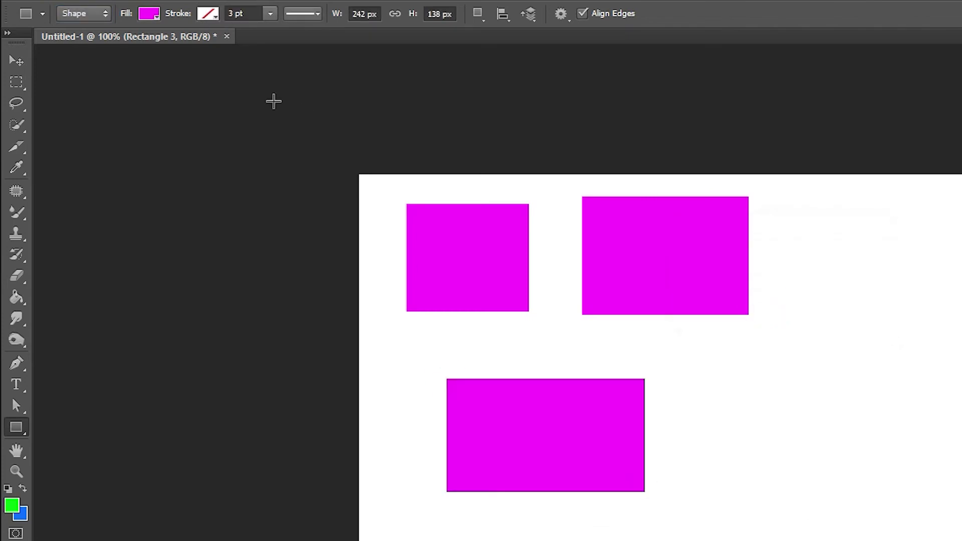
- Give the bottom magenta rectangle a green stroke from Recently Used Colors
{"action": "left_click", "coordinate": [215, 16]}
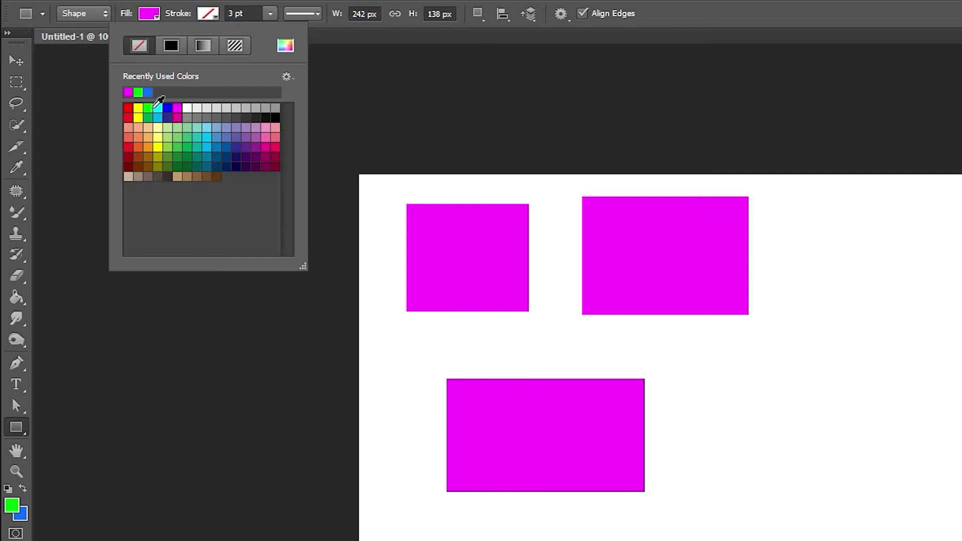
{"action": "left_click", "coordinate": [147, 108]}
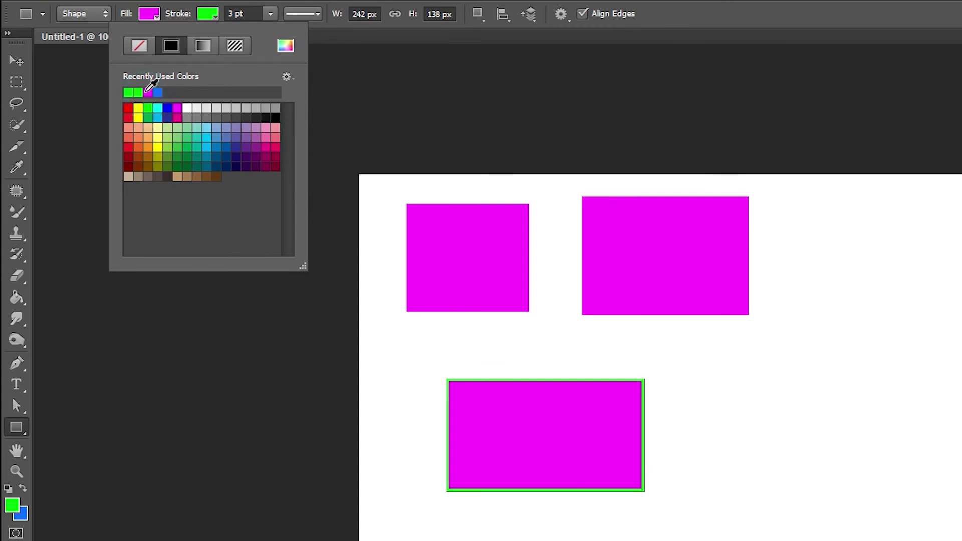
- Set the green stroke to about 5.53 pt, keeping it solid after trying dashed and dotted
{"action": "left_click", "coordinate": [220, 15]}
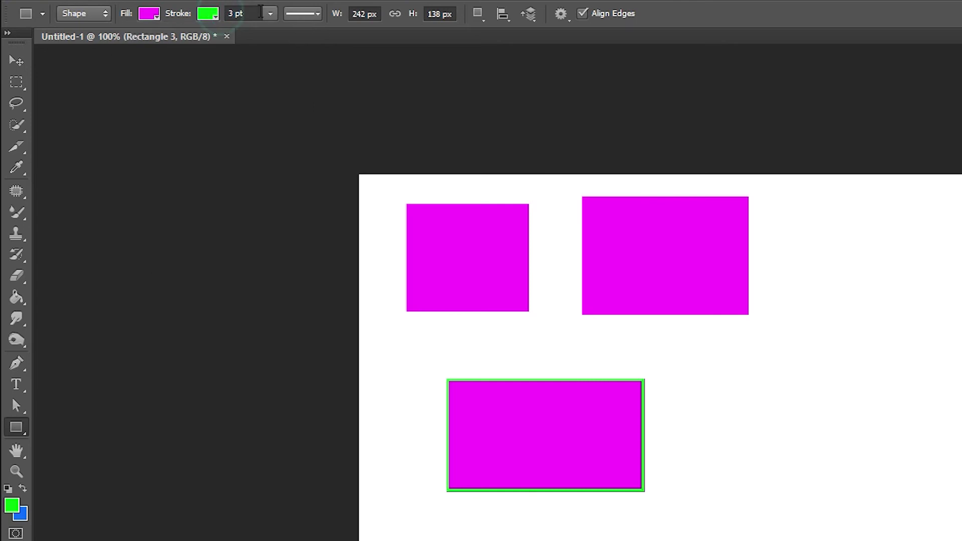
{"action": "mouse_move", "coordinate": [271, 32]}
{"action": "left_mouse_down"}
{"action": "mouse_move", "coordinate": [339, 32]}
{"action": "mouse_move", "coordinate": [268, 31]}
{"action": "left_mouse_up"}
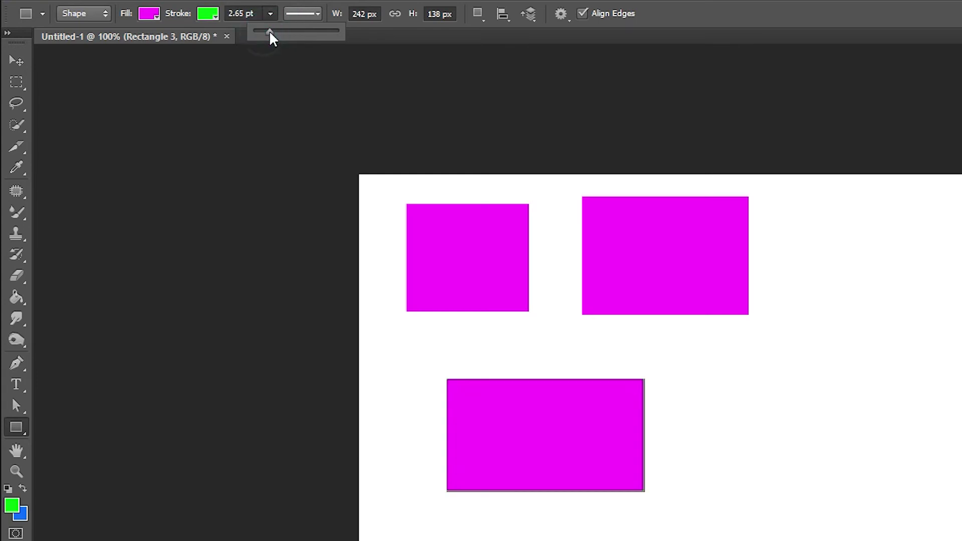
{"action": "left_click_drag", "start_coordinate": [269, 31], "coordinate": [273, 31]}
{"action": "left_click", "coordinate": [315, 13]}
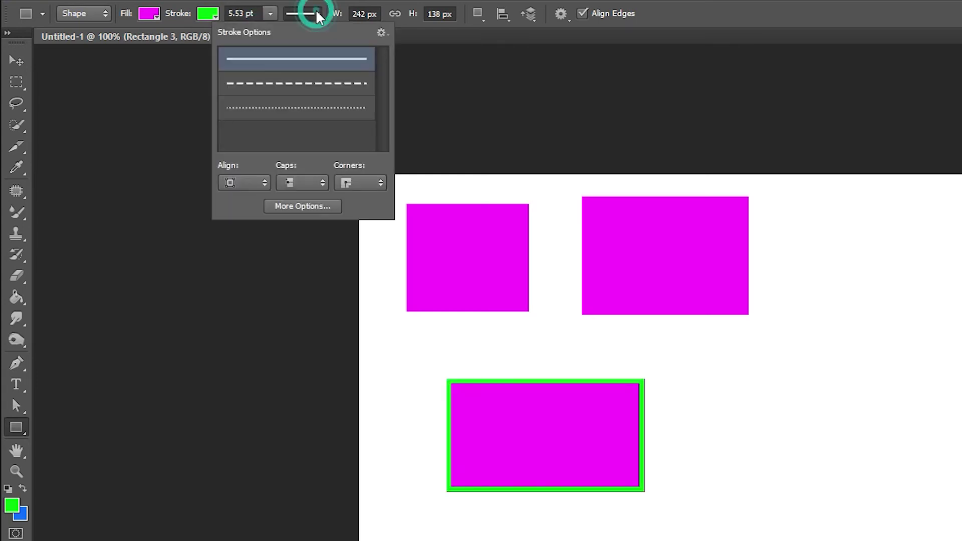
{"action": "left_click", "coordinate": [271, 84]}
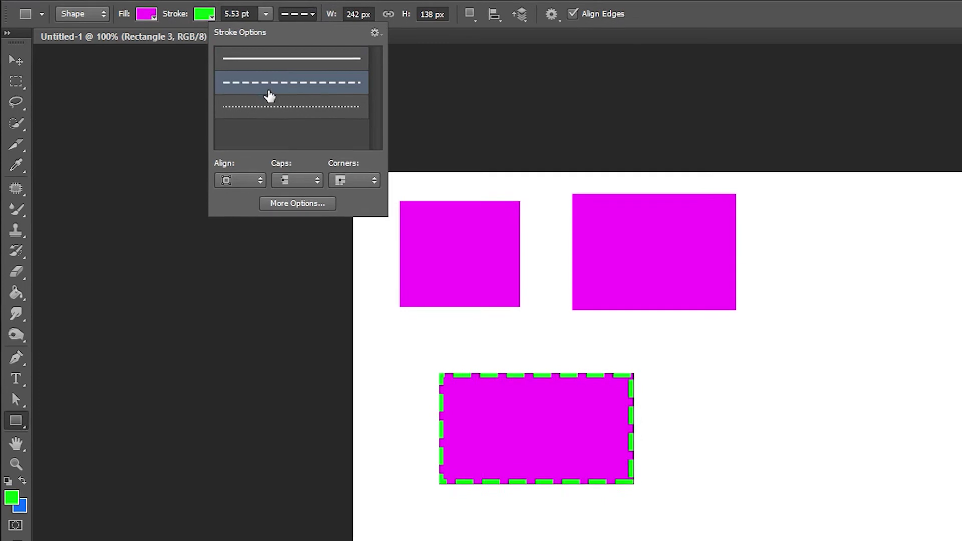
{"action": "left_click", "coordinate": [278, 107]}
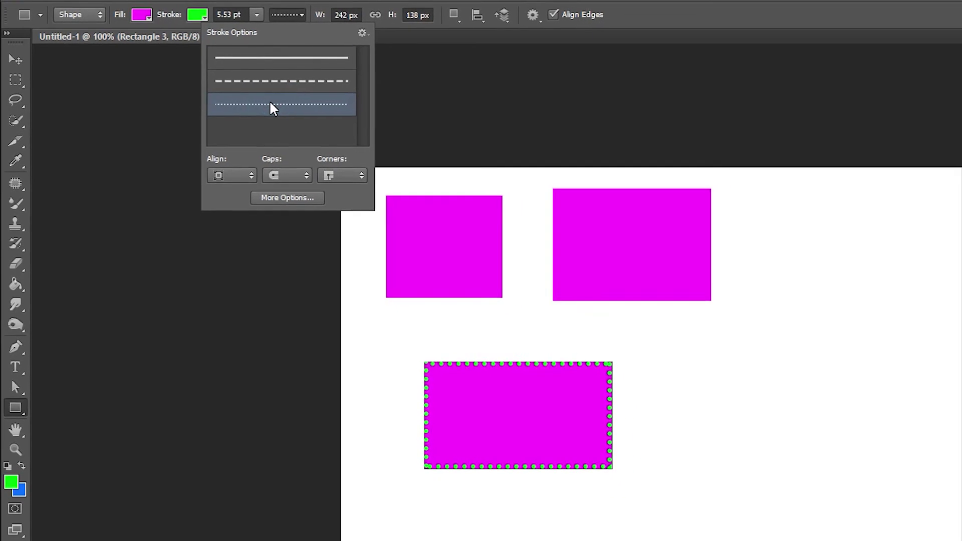
{"action": "left_click", "coordinate": [273, 81]}
{"action": "left_click", "coordinate": [293, 62]}
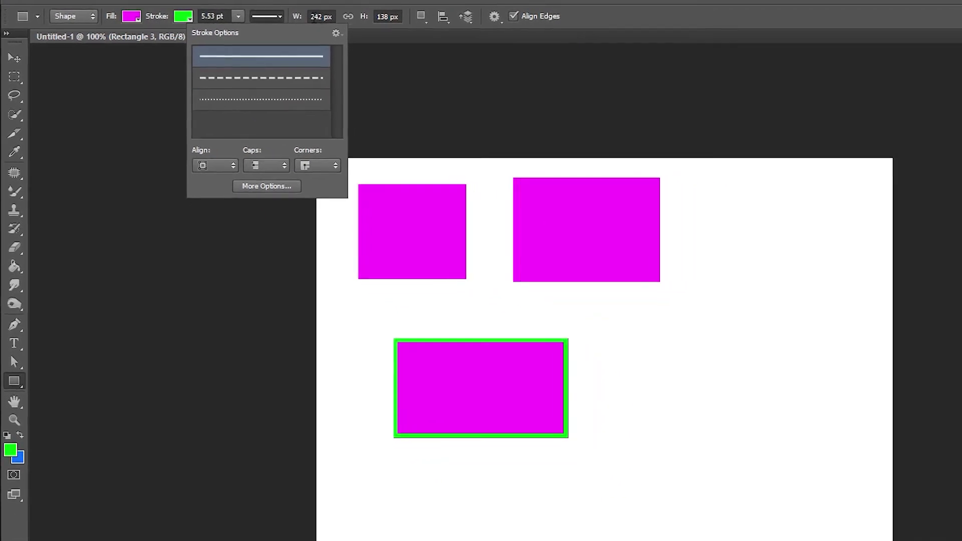
{"action": "left_click", "coordinate": [323, 17]}
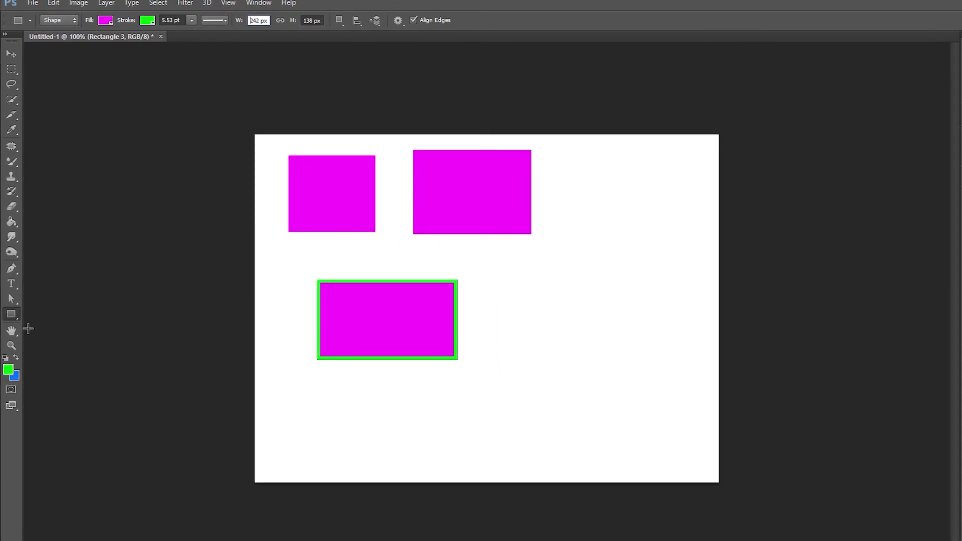
- Set the Rectangle Tool to Path mode and outline rectangular paths right of the bordered rectangle
{"action": "right_click", "coordinate": [11, 317]}
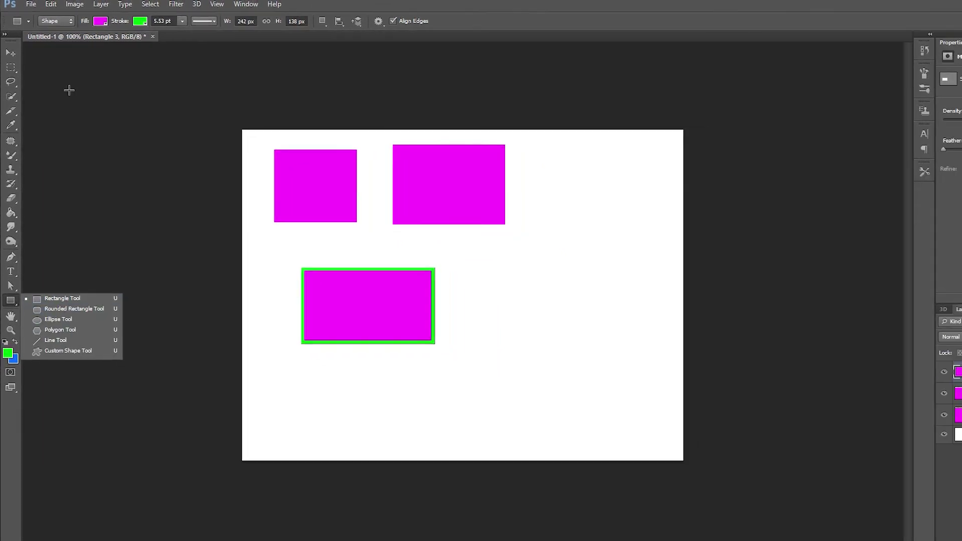
{"action": "left_click", "coordinate": [55, 22]}
{"action": "left_click", "coordinate": [50, 41]}
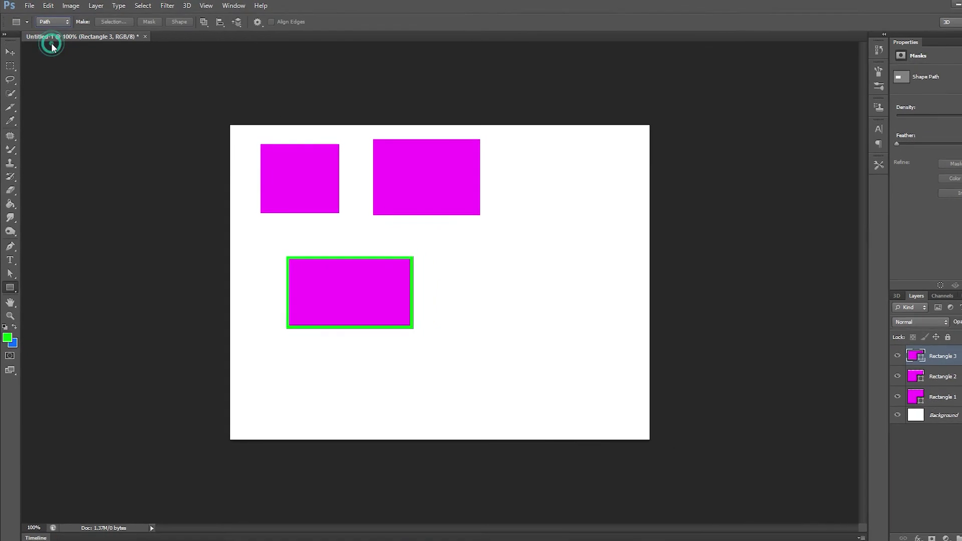
{"action": "left_click_drag", "start_coordinate": [463, 226], "coordinate": [572, 321]}
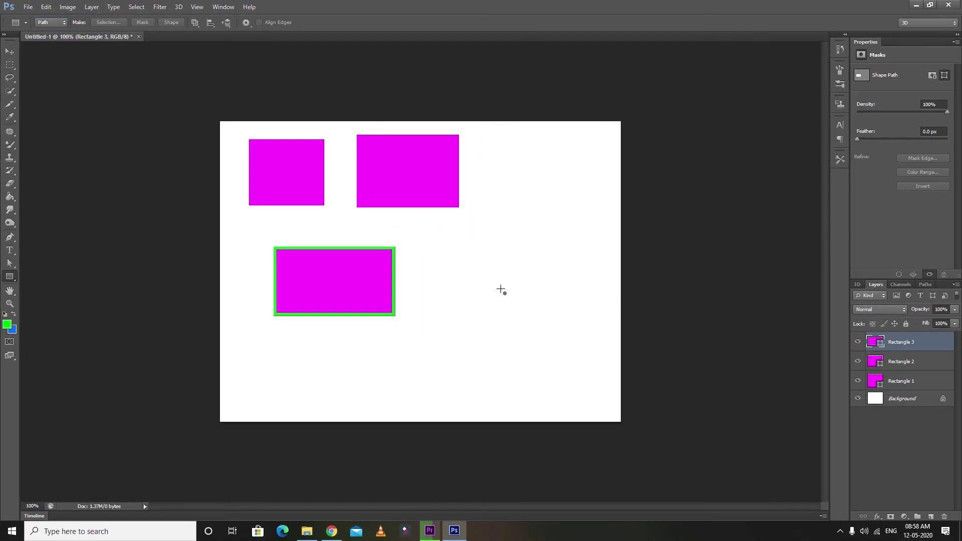
{"action": "left_click_drag", "start_coordinate": [414, 239], "coordinate": [506, 326]}
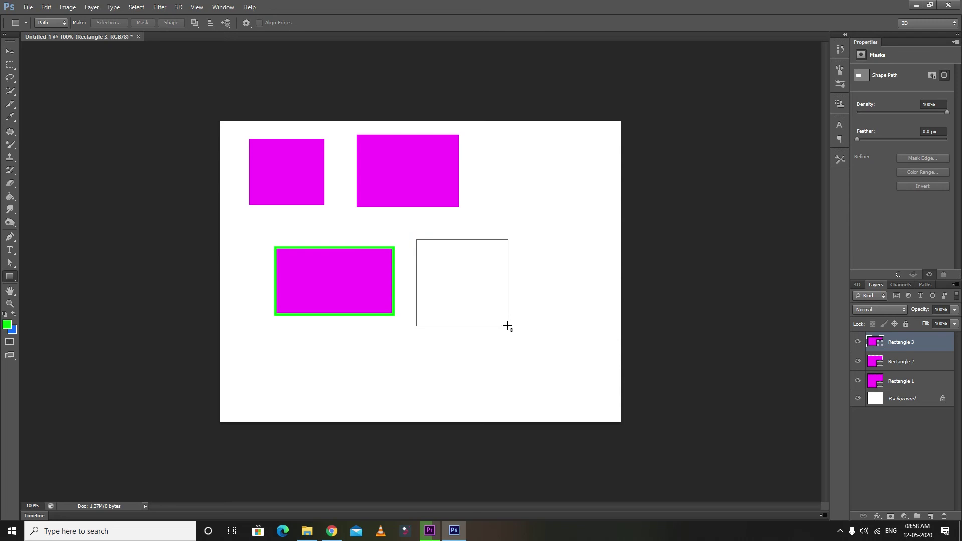
- Redraw the rectangular path on the right with the Background layer selected
{"action": "right_click", "coordinate": [9, 277]}
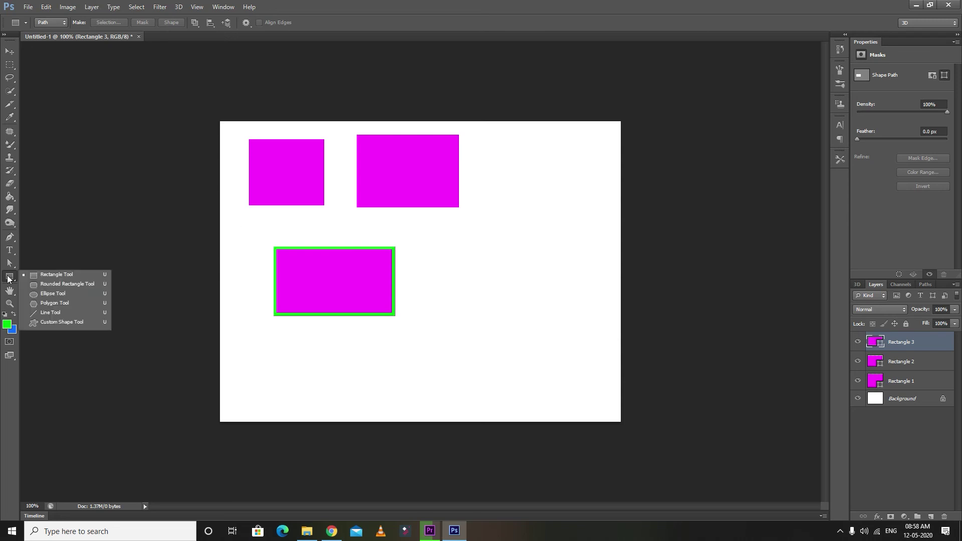
{"action": "left_click", "coordinate": [50, 276]}
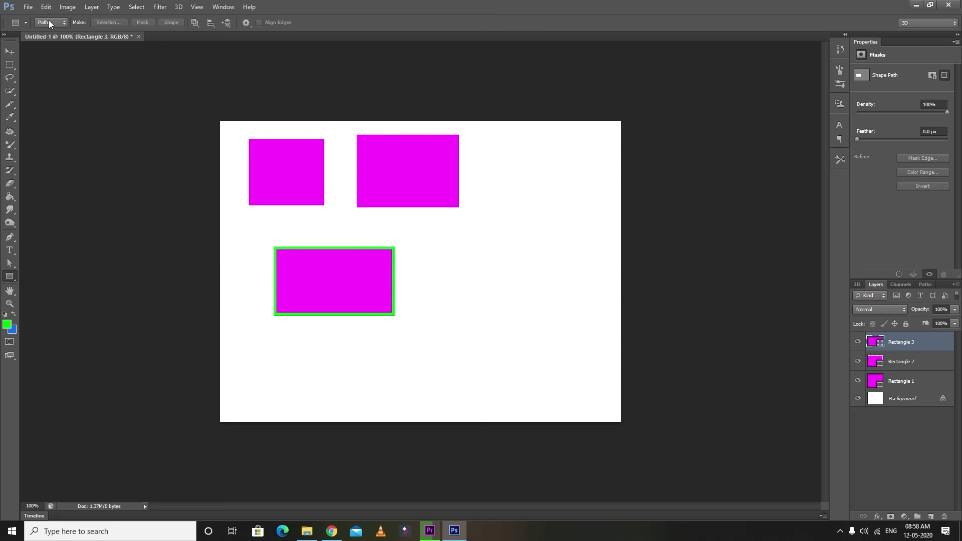
{"action": "left_click", "coordinate": [50, 22]}
{"action": "left_click", "coordinate": [50, 41]}
{"action": "left_click_drag", "start_coordinate": [444, 243], "coordinate": [534, 314]}
{"action": "left_click", "coordinate": [884, 404]}
{"action": "left_click_drag", "start_coordinate": [420, 236], "coordinate": [526, 329]}
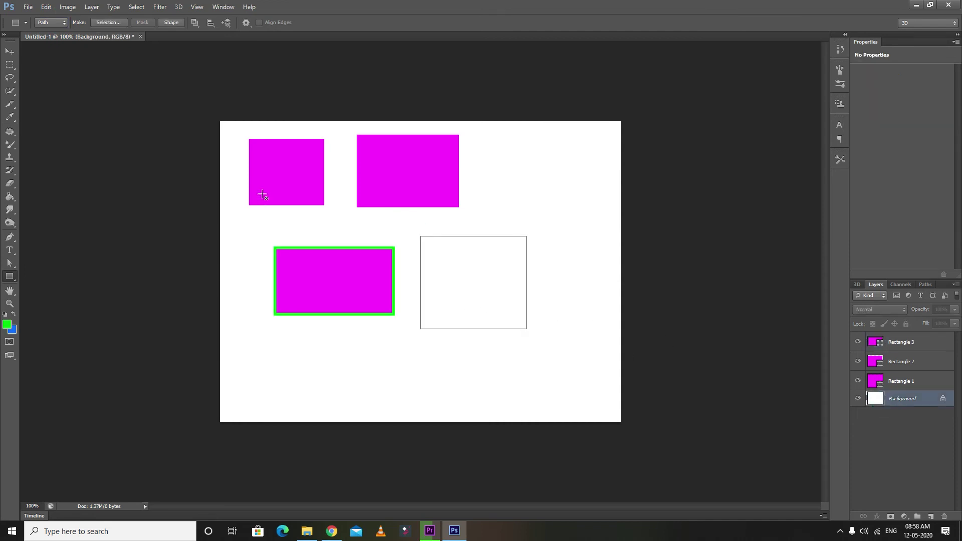
- Convert the right-hand rectangle path into a selection
{"action": "left_click", "coordinate": [109, 23]}
{"action": "left_click", "coordinate": [532, 160]}
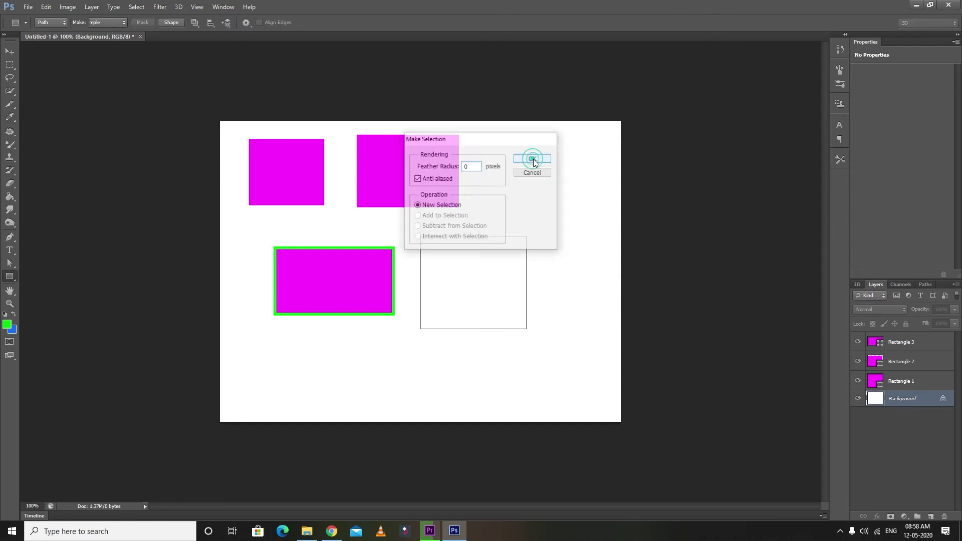
{"action": "right_click", "coordinate": [450, 268]}
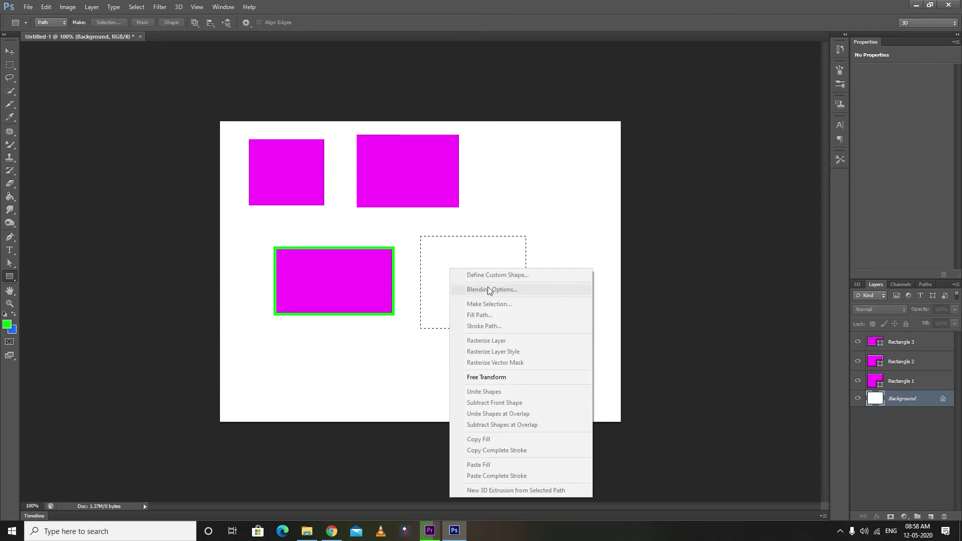
{"action": "left_click", "coordinate": [533, 201]}
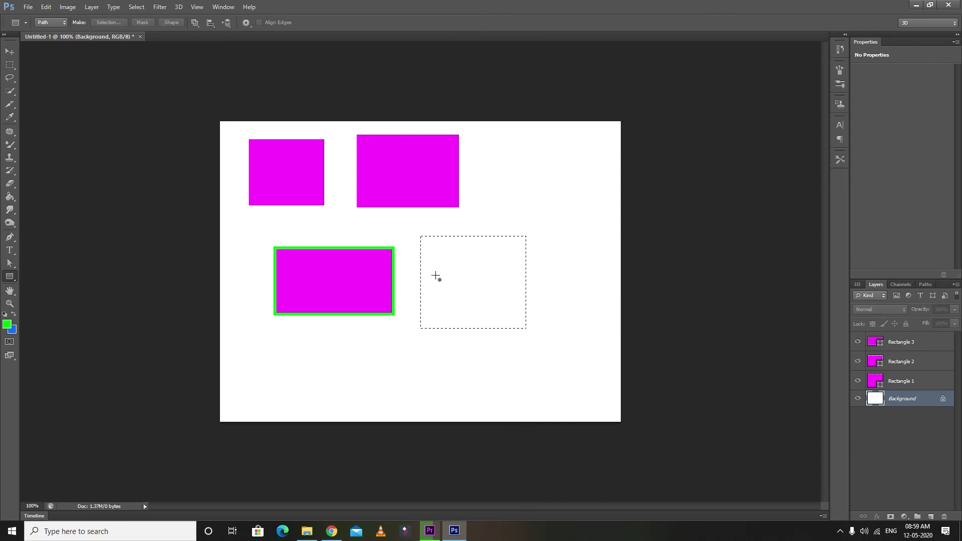
- Turn a lower-right path into a selection, then make a green-filled rectangle shape, Rectangle 4
{"action": "left_click_drag", "start_coordinate": [443, 271], "coordinate": [530, 350]}
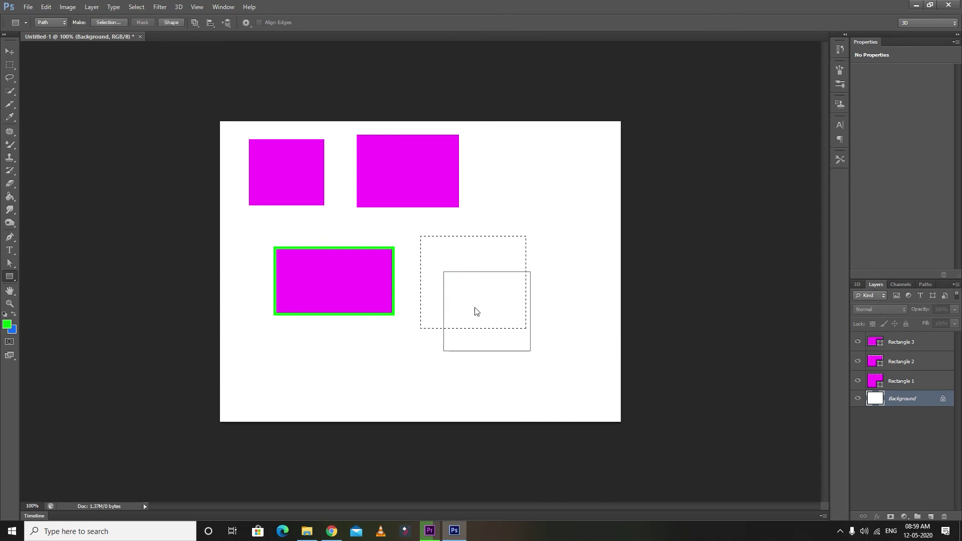
{"action": "right_click", "coordinate": [476, 312]}
{"action": "left_click", "coordinate": [543, 115]}
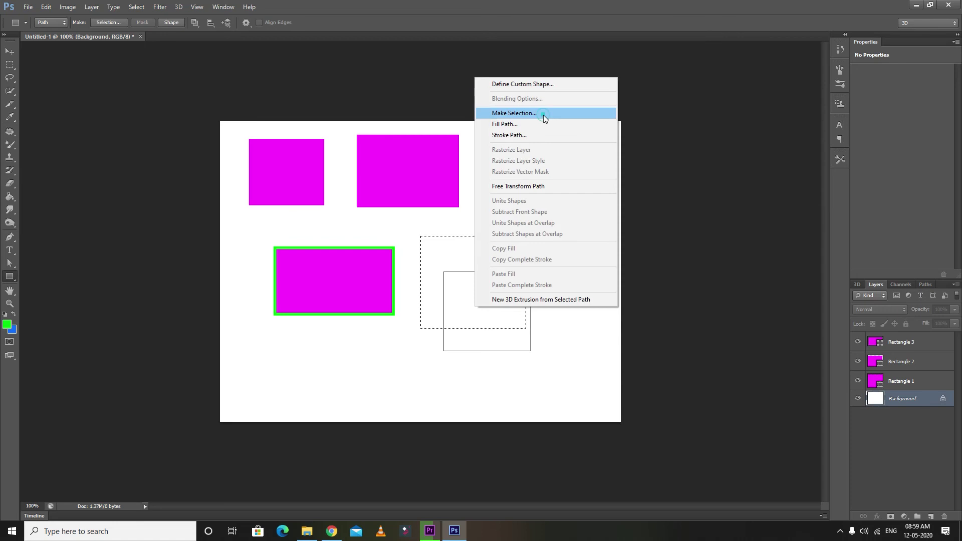
{"action": "key", "text": "Return"}
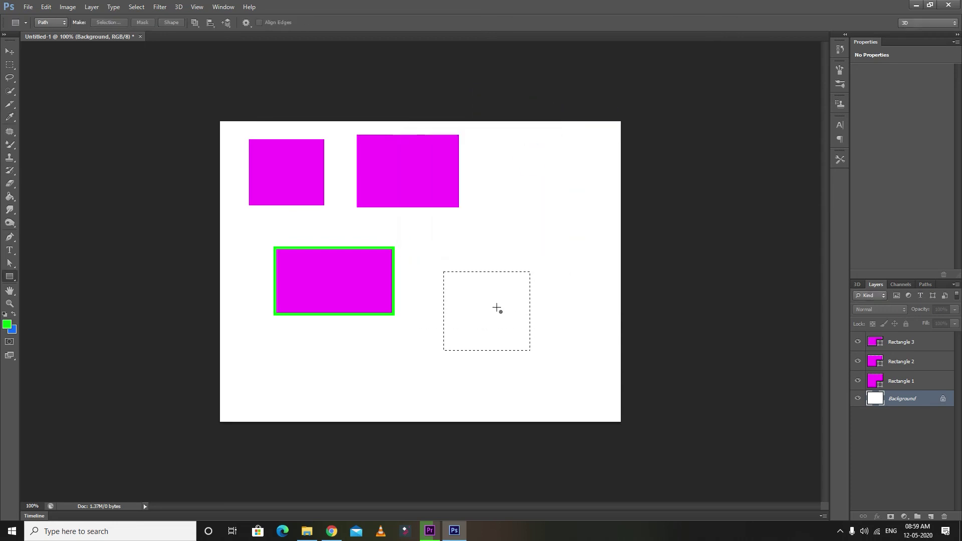
{"action": "left_click_drag", "start_coordinate": [447, 226], "coordinate": [571, 305]}
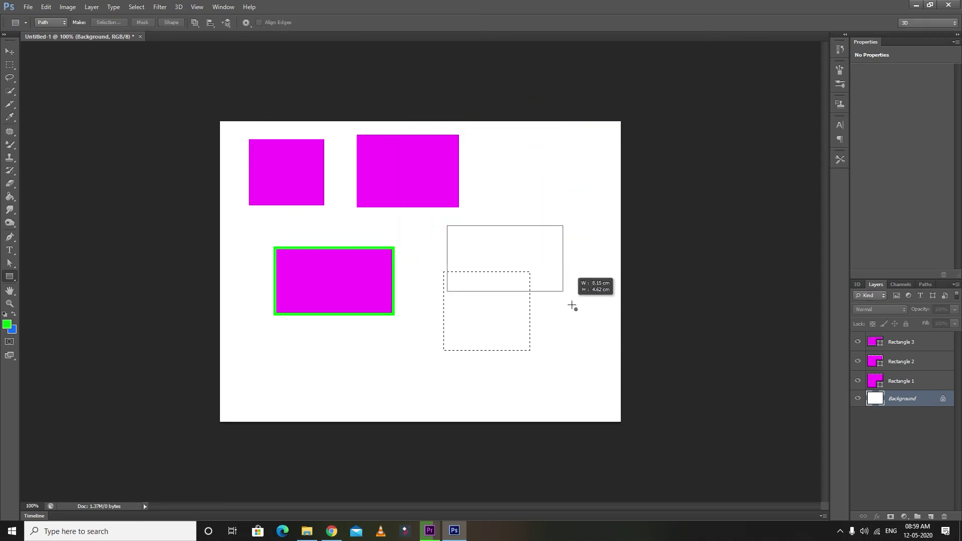
{"action": "left_click", "coordinate": [171, 23]}
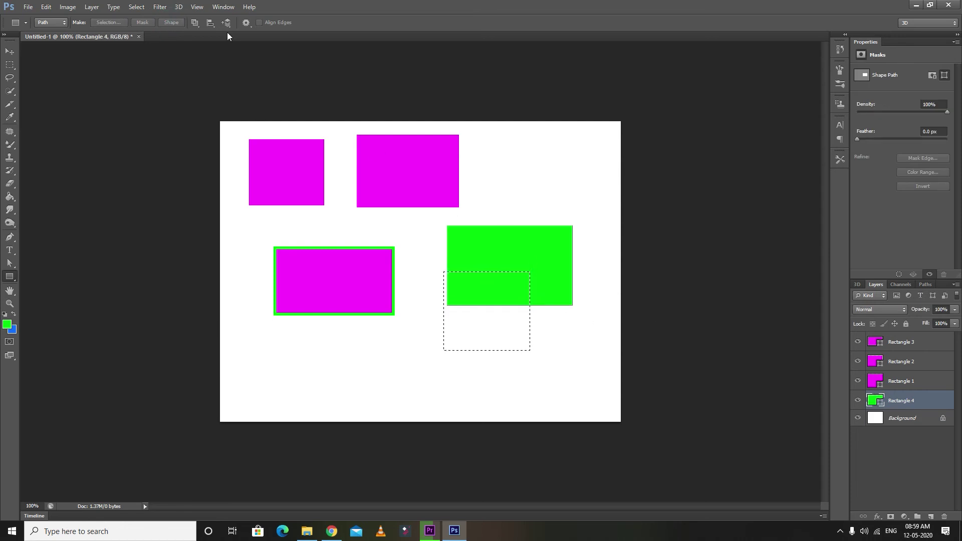
- Switch to Pixels mode, rasterize Rectangle 4, and select the Background layer
{"action": "left_click", "coordinate": [50, 23]}
{"action": "left_click", "coordinate": [50, 47]}
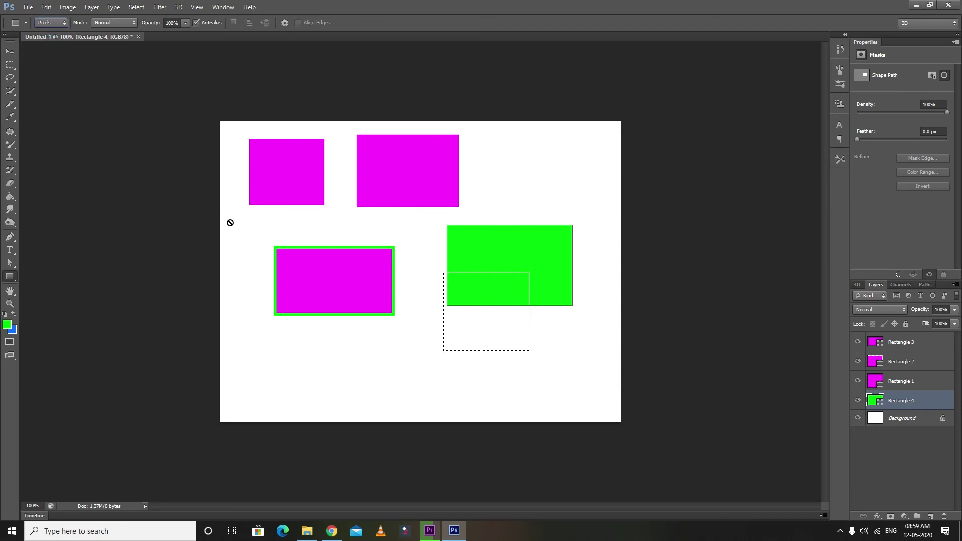
{"action": "left_click", "coordinate": [247, 246]}
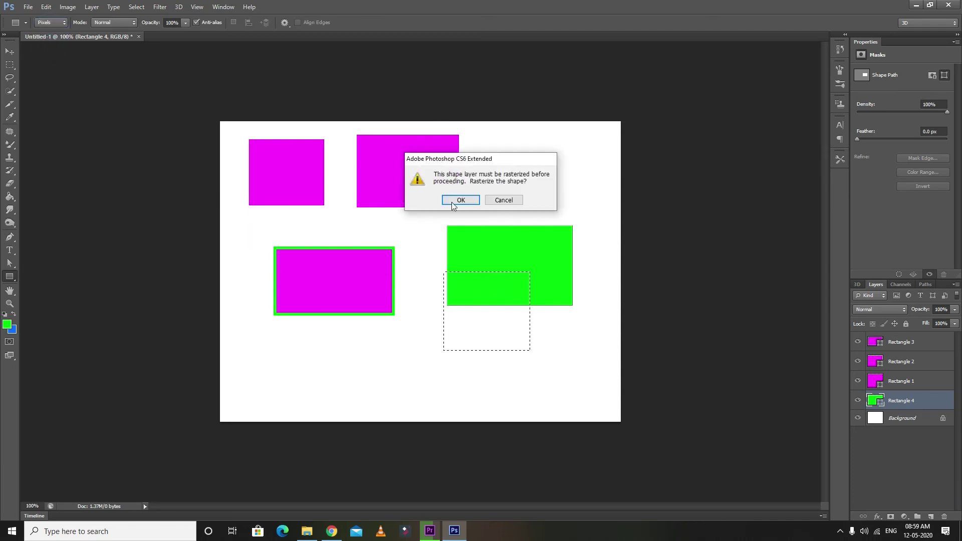
{"action": "left_click", "coordinate": [460, 200]}
{"action": "left_click", "coordinate": [887, 415]}
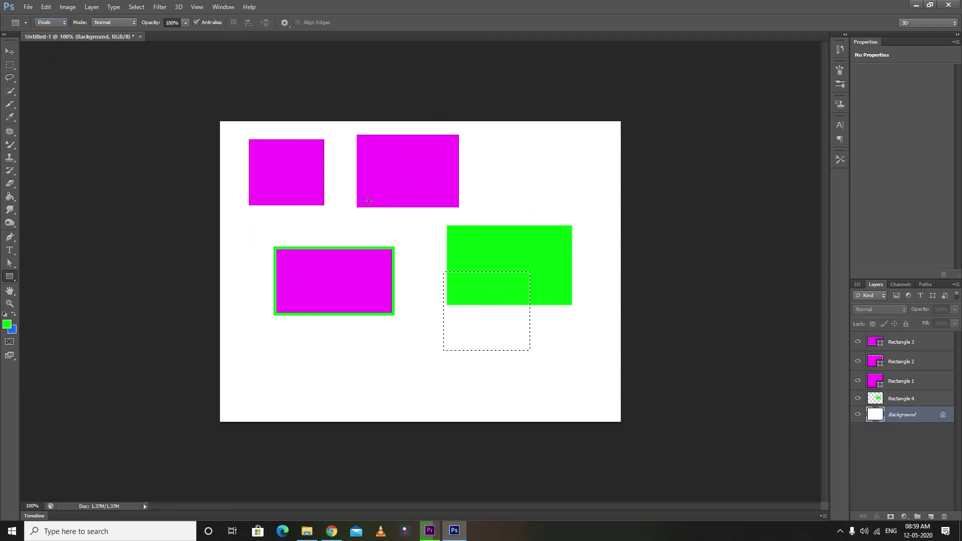
{"action": "left_click_drag", "start_coordinate": [497, 153], "coordinate": [589, 219]}
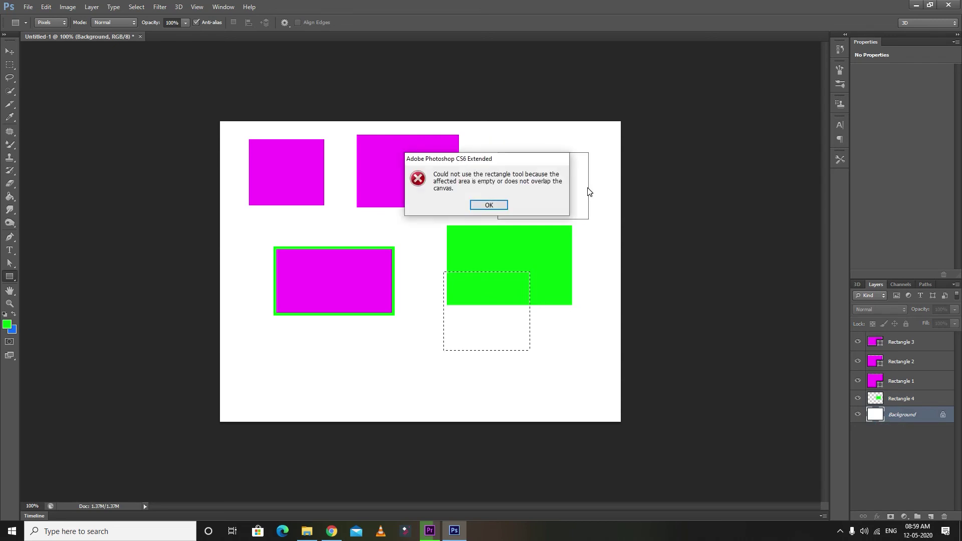
{"action": "left_click", "coordinate": [489, 206]}
- Paint the dashed selection area on the Background solid green with rectangle strokes
{"action": "left_click_drag", "start_coordinate": [436, 253], "coordinate": [551, 330]}
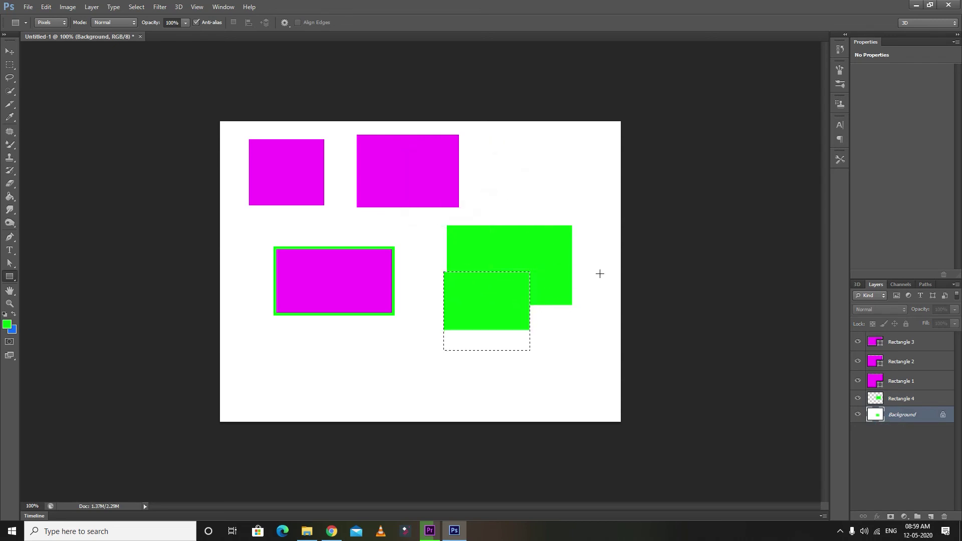
{"action": "left_click_drag", "start_coordinate": [503, 242], "coordinate": [536, 345]}
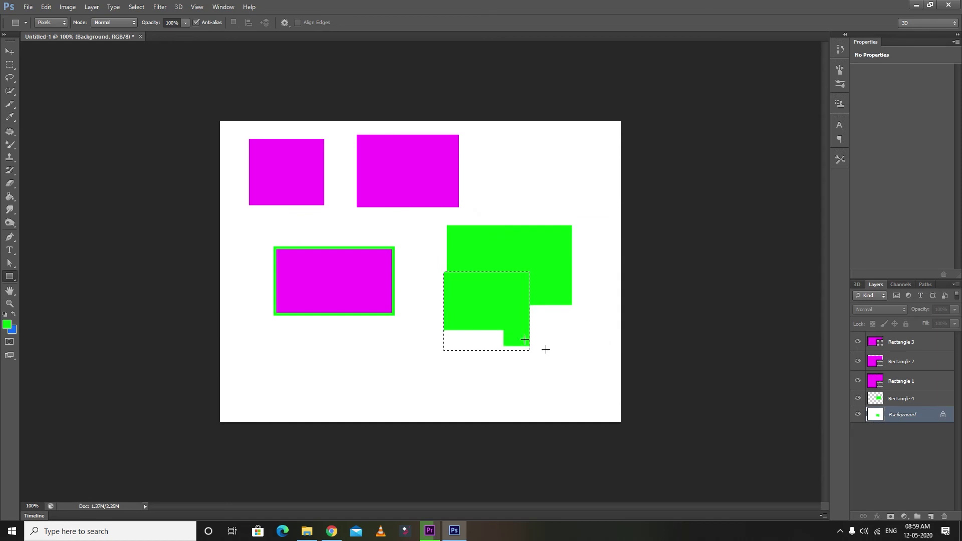
{"action": "left_click_drag", "start_coordinate": [475, 330], "coordinate": [556, 395]}
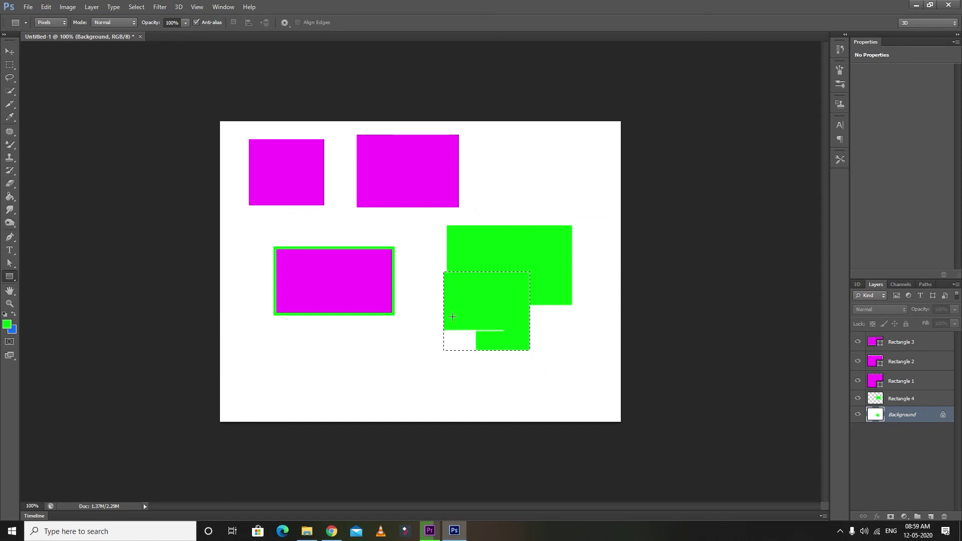
{"action": "left_click_drag", "start_coordinate": [437, 322], "coordinate": [490, 376]}
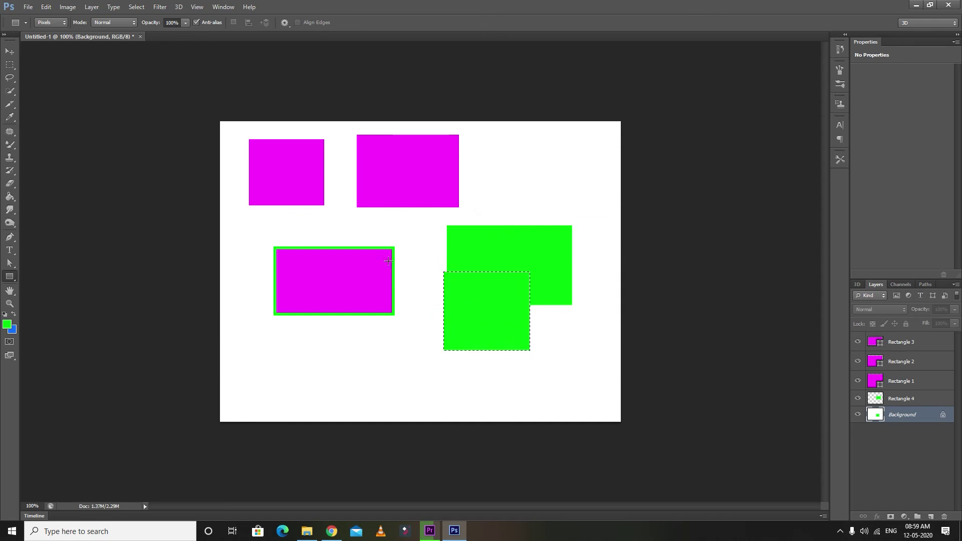
{"action": "left_click_drag", "start_coordinate": [321, 244], "coordinate": [407, 332]}
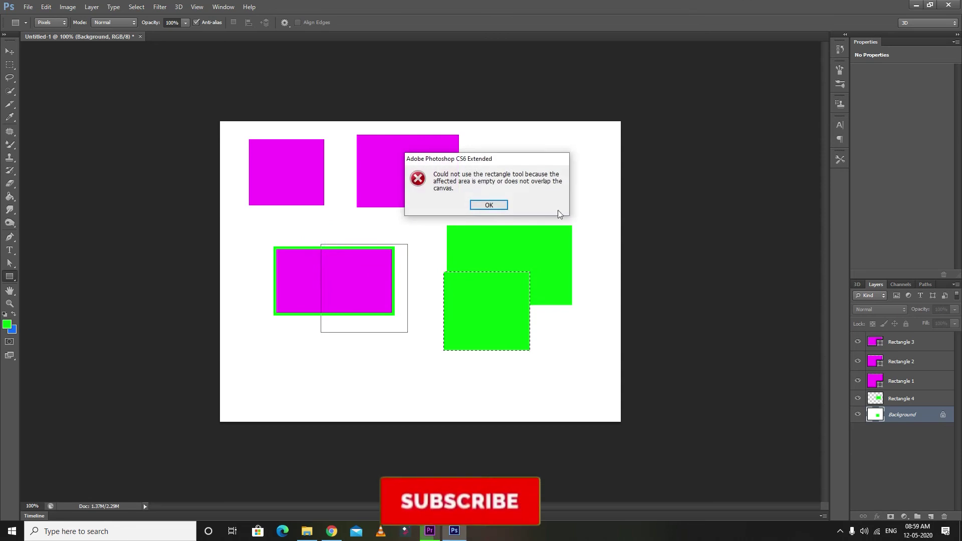
{"action": "left_click", "coordinate": [488, 205]}
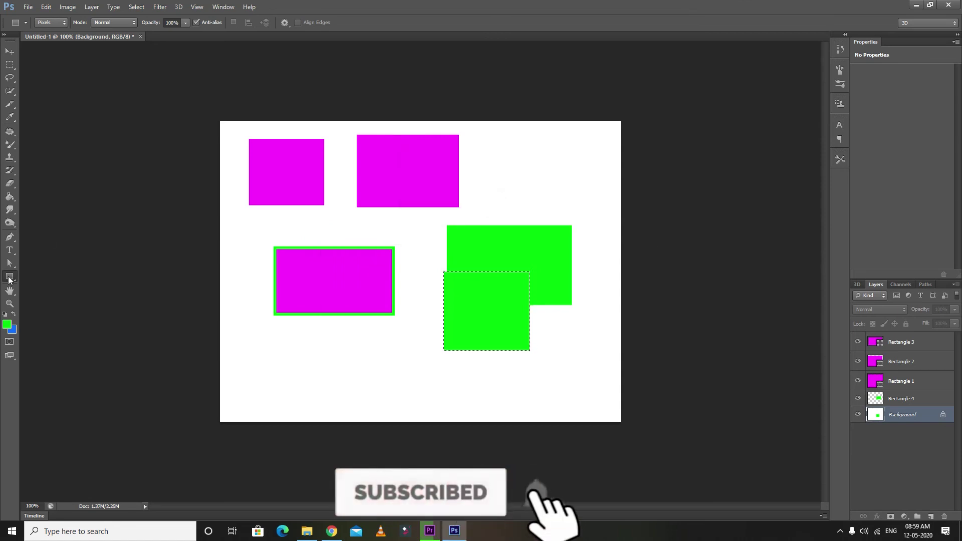
{"action": "right_click", "coordinate": [14, 276]}
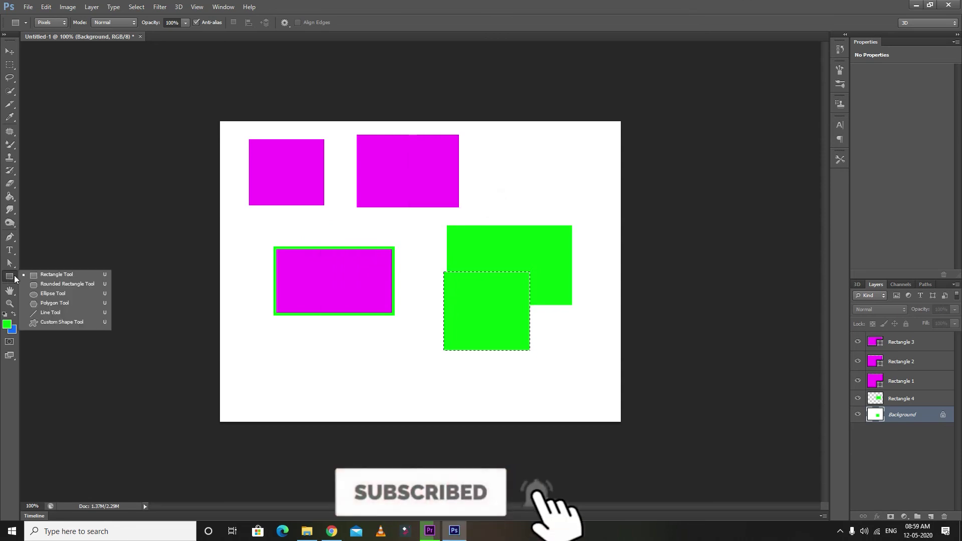
- Attempt a rounded rectangle below the magenta one and dismiss the could-not-use-tool error
{"action": "left_click", "coordinate": [64, 284]}
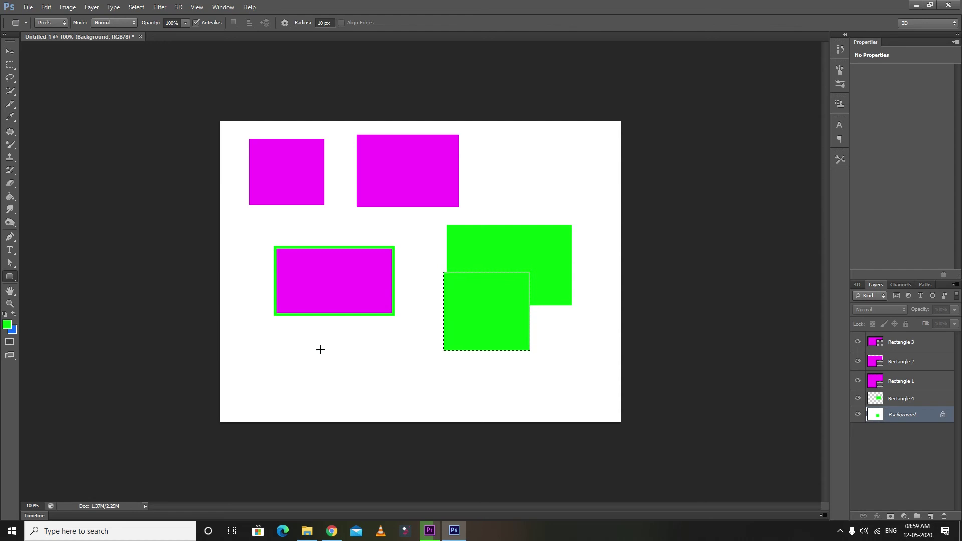
{"action": "left_click_drag", "start_coordinate": [276, 341], "coordinate": [377, 404]}
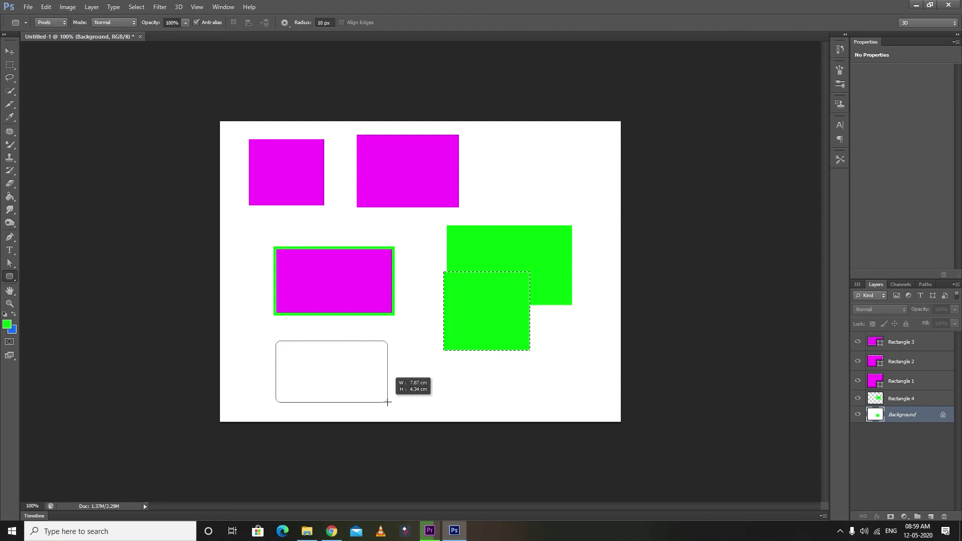
{"action": "left_click_drag", "start_coordinate": [375, 406], "coordinate": [370, 407]}
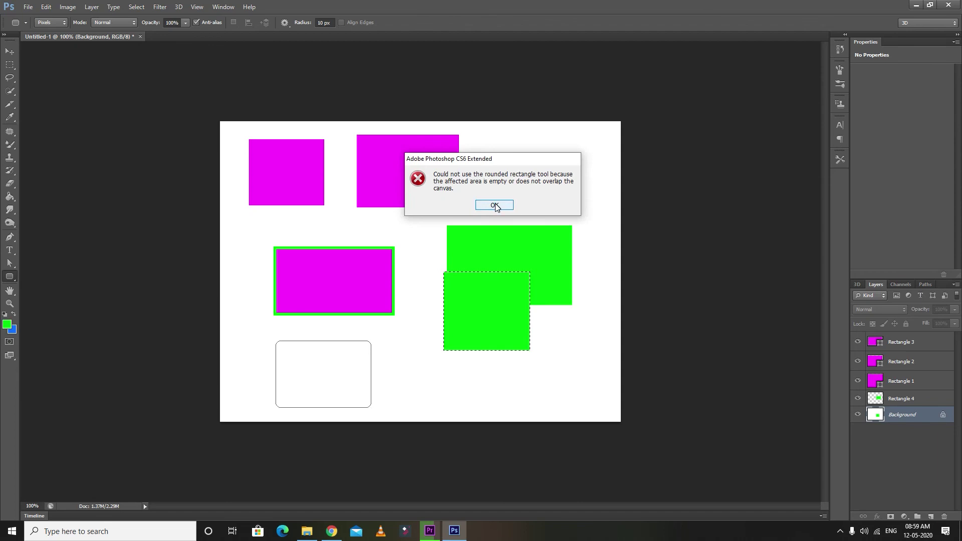
{"action": "left_click", "coordinate": [495, 204]}
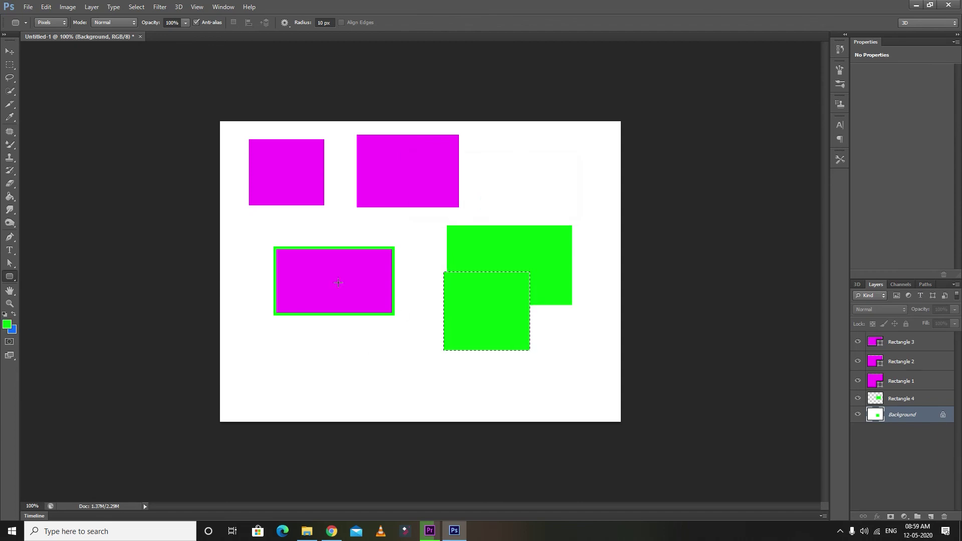
- Set the tool mode to Shape and draw a green rounded rectangle at the lower left
{"action": "left_click", "coordinate": [55, 22]}
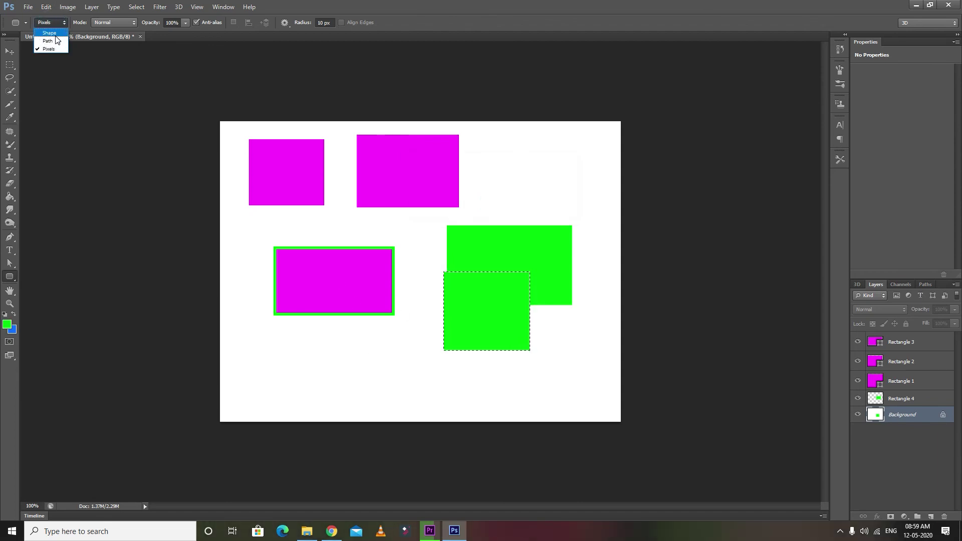
{"action": "left_click", "coordinate": [56, 35]}
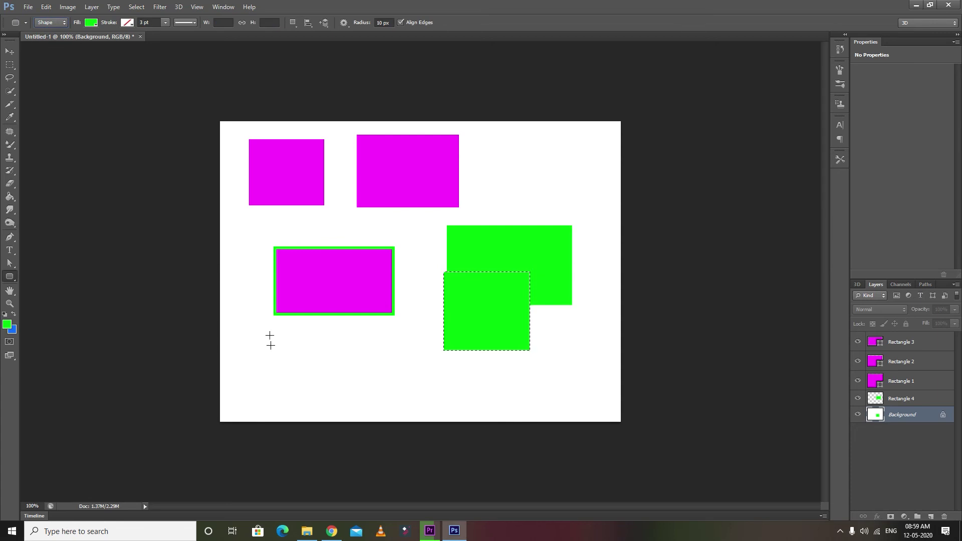
{"action": "left_click_drag", "start_coordinate": [269, 334], "coordinate": [386, 399]}
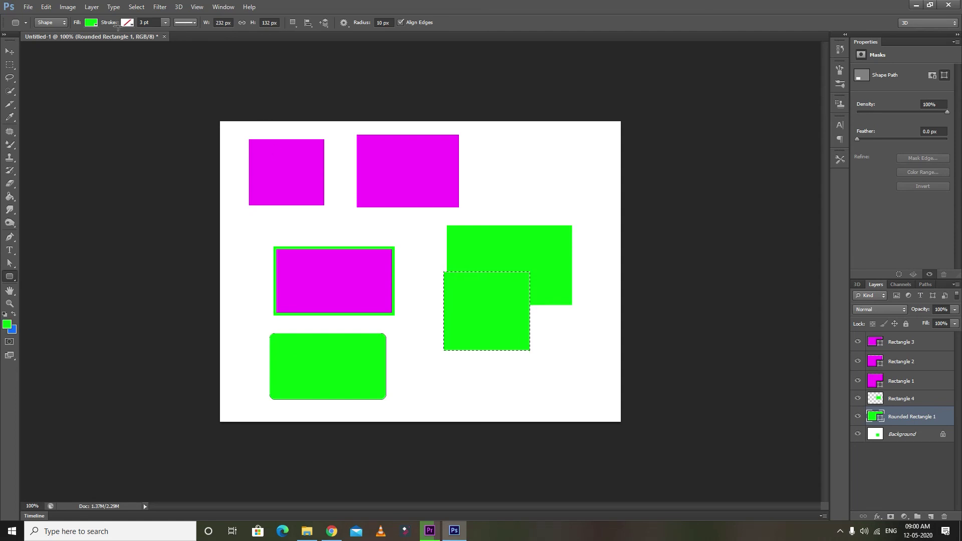
{"action": "left_click", "coordinate": [28, 7]}
- Create a blank 800×600 white document and draw a green rounded rectangle near the top left
{"action": "left_click", "coordinate": [31, 16]}
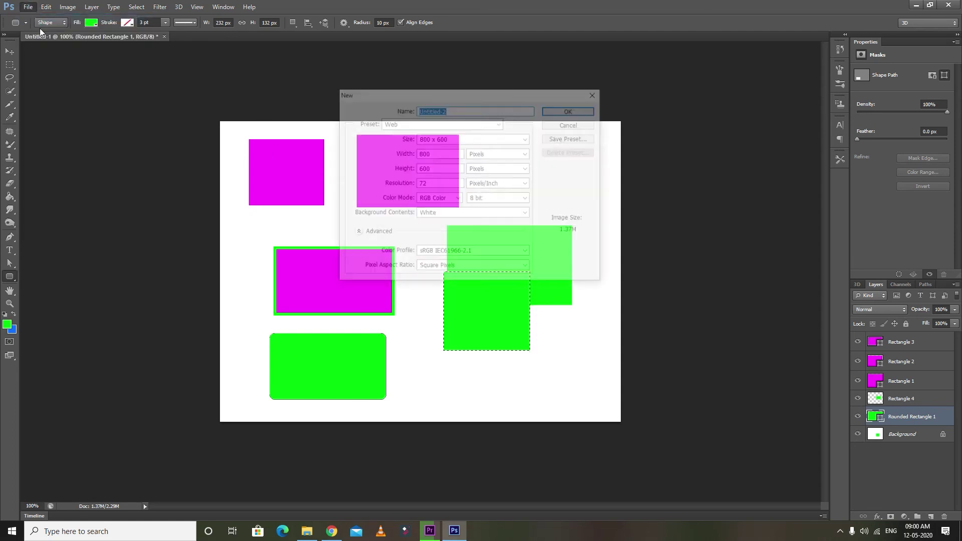
{"action": "left_click", "coordinate": [578, 110]}
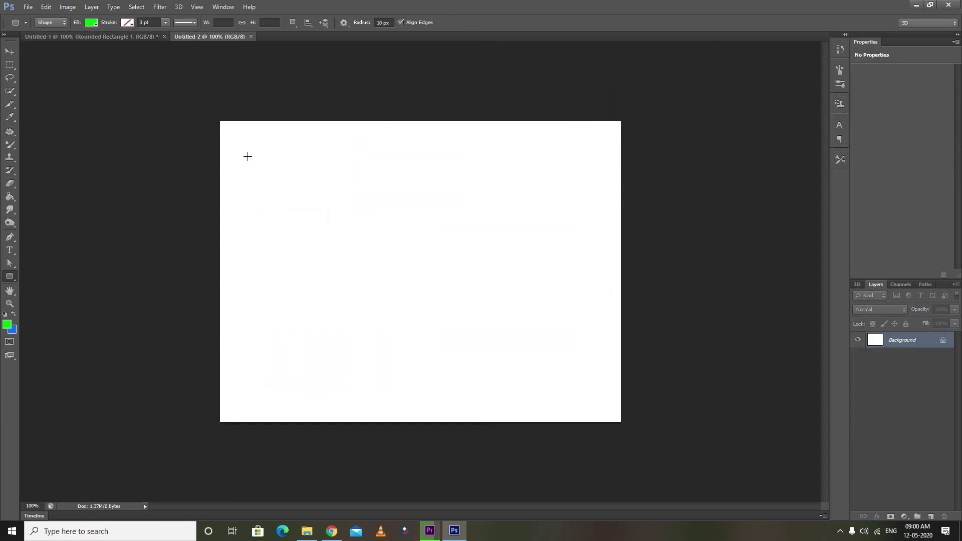
{"action": "left_click_drag", "start_coordinate": [247, 156], "coordinate": [328, 233]}
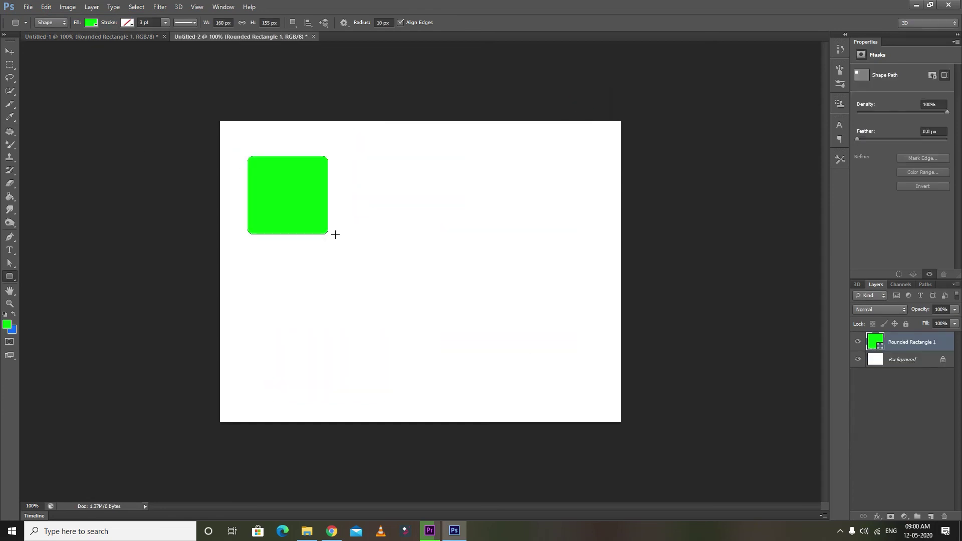
- Draw a green sharp-cornered rectangle to the right of the rounded one using the Rectangle Tool
{"action": "right_click", "coordinate": [9, 276]}
{"action": "left_click", "coordinate": [45, 276]}
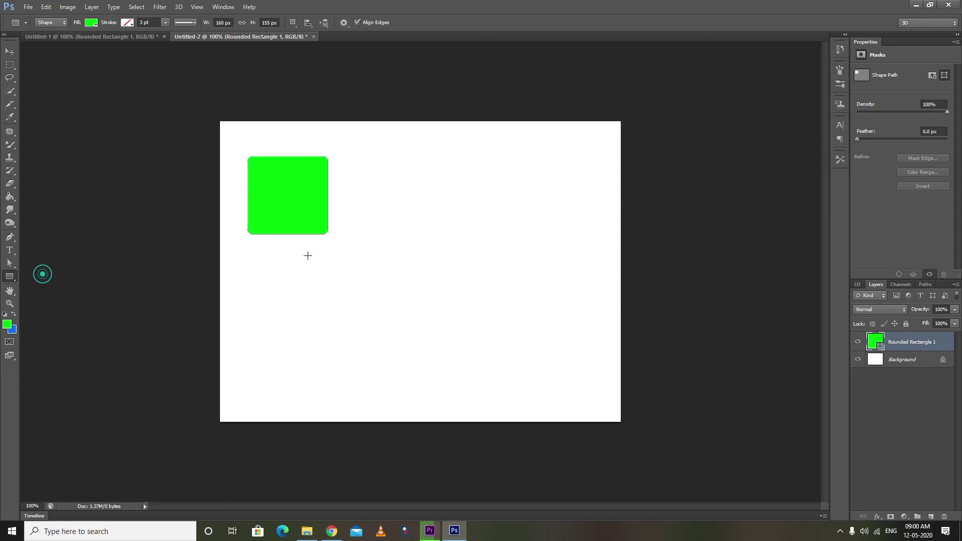
{"action": "left_click_drag", "start_coordinate": [366, 154], "coordinate": [455, 234]}
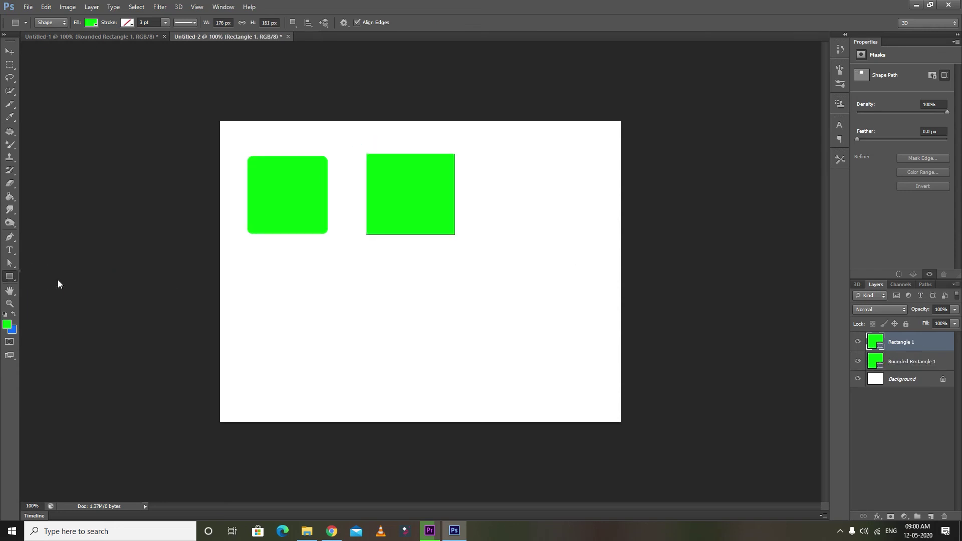
{"action": "right_click", "coordinate": [9, 276]}
- Draw a green ellipse at top right and a green pentagon below the rounded rectangle
{"action": "left_click", "coordinate": [49, 292]}
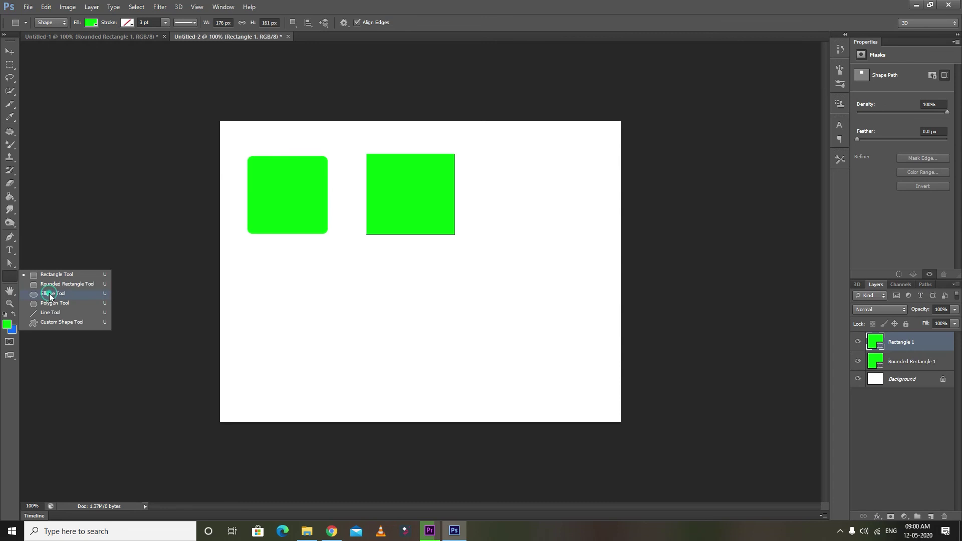
{"action": "left_click_drag", "start_coordinate": [477, 152], "coordinate": [605, 241]}
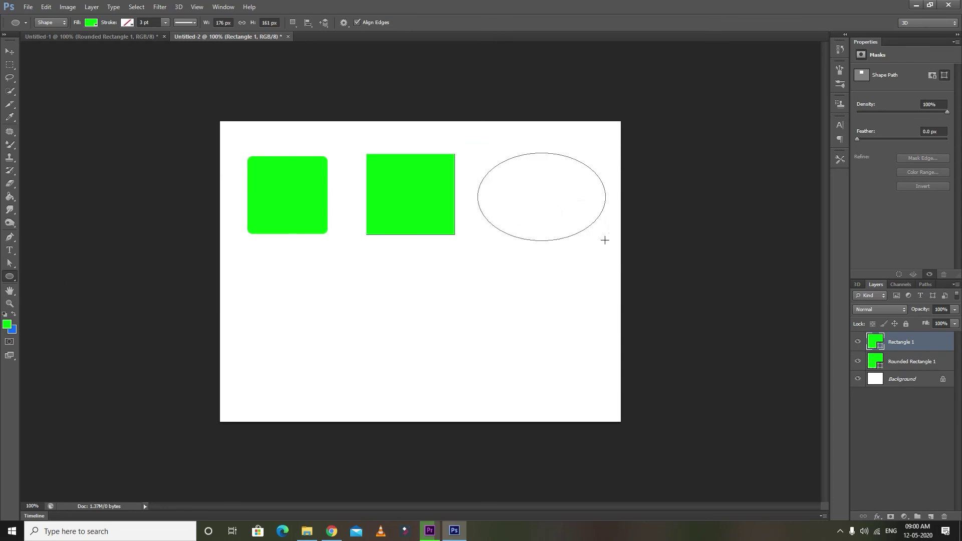
{"action": "right_click", "coordinate": [14, 276]}
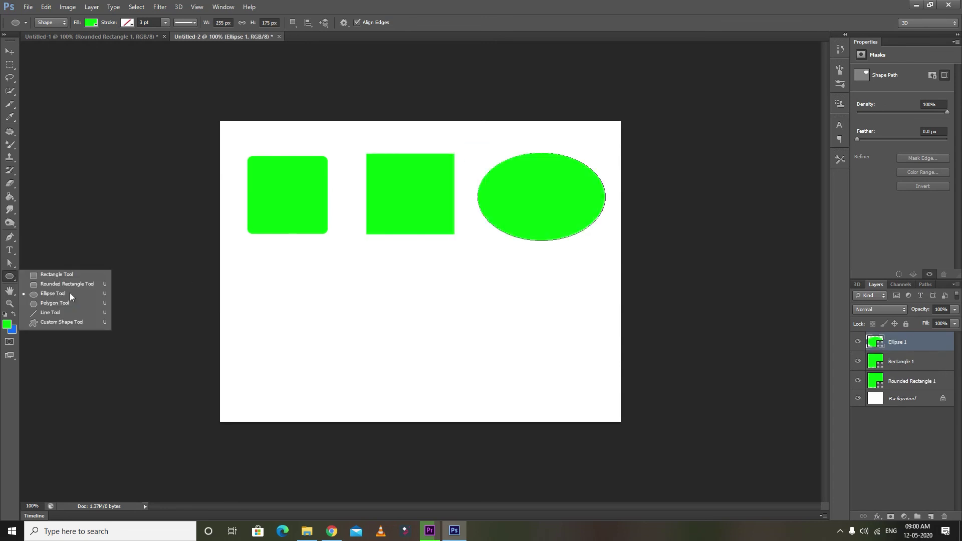
{"action": "left_click", "coordinate": [58, 303]}
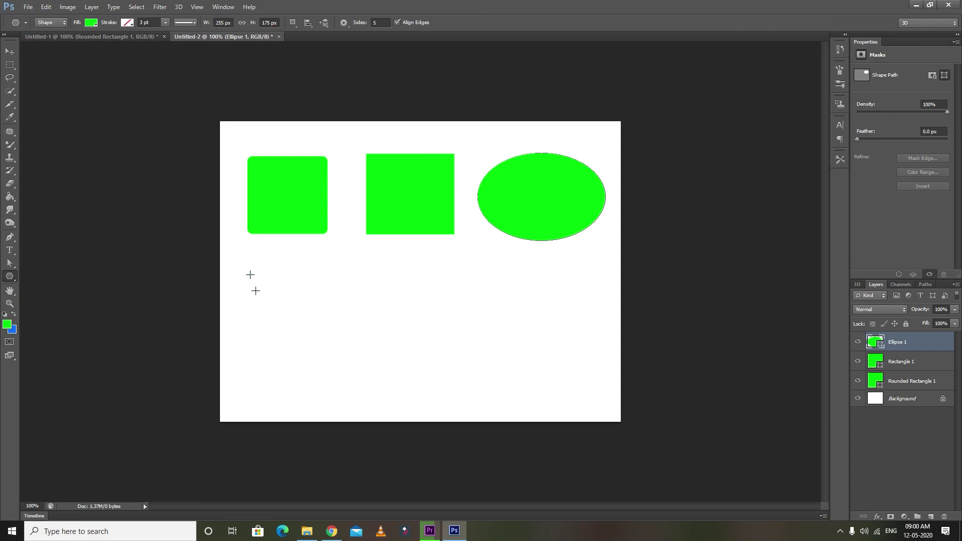
{"action": "left_click_drag", "start_coordinate": [250, 275], "coordinate": [282, 324]}
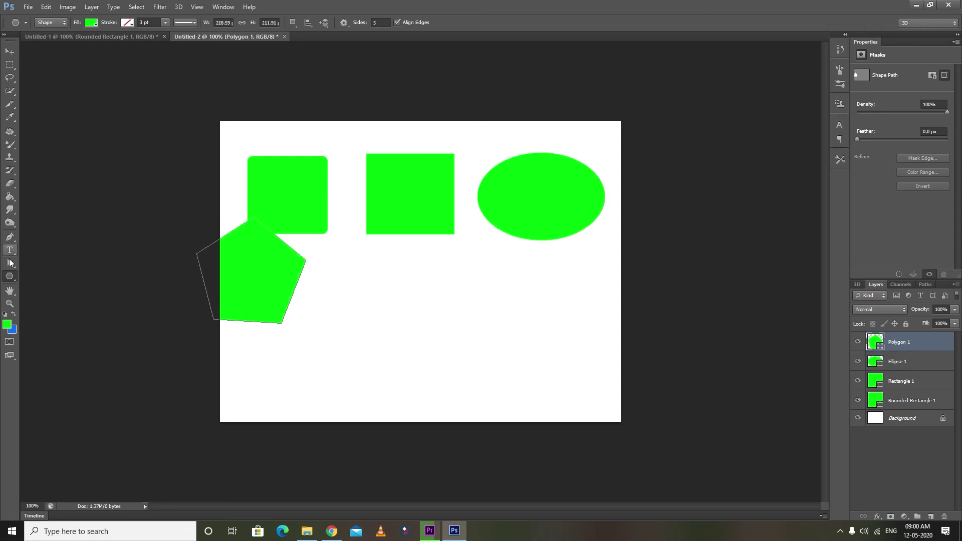
- Move the pentagon down and to the right with the Direct Selection Tool
{"action": "left_click", "coordinate": [10, 262]}
{"action": "left_click", "coordinate": [49, 271]}
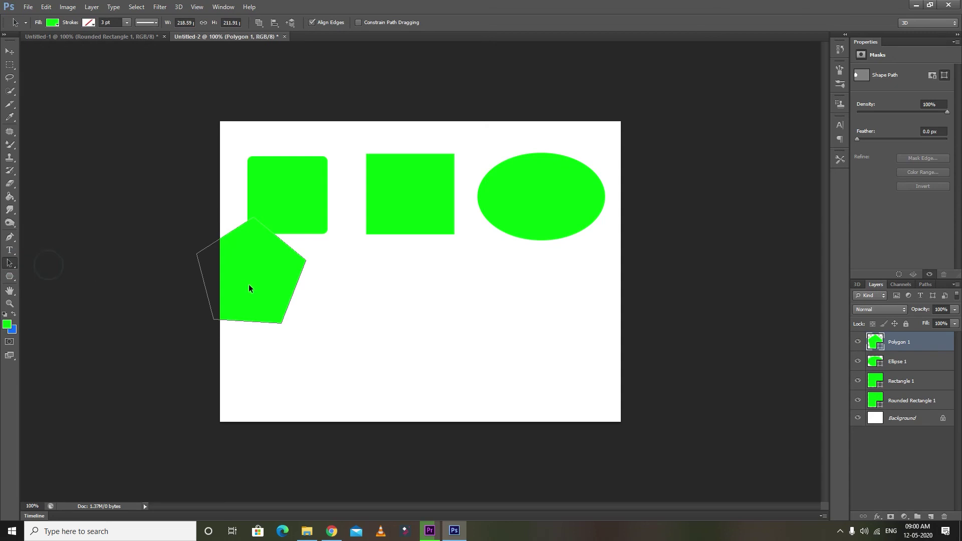
{"action": "mouse_move", "coordinate": [245, 284]}
{"action": "left_mouse_down"}
{"action": "mouse_move", "coordinate": [279, 317]}
{"action": "mouse_move", "coordinate": [270, 333]}
{"action": "left_mouse_up"}
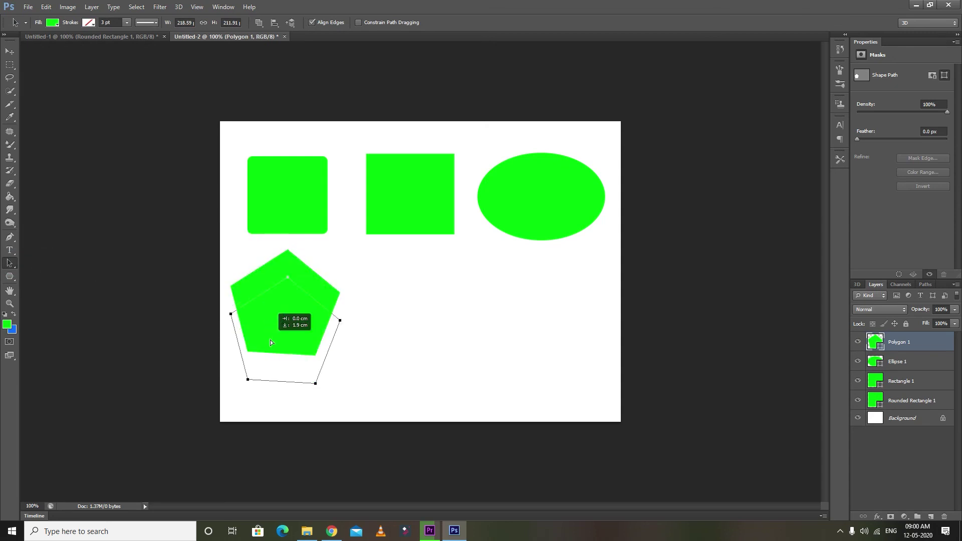
- Draw a trial diagonal line with the Line Tool, undo it, and select the Custom Shape Tool
{"action": "left_click", "coordinate": [10, 276]}
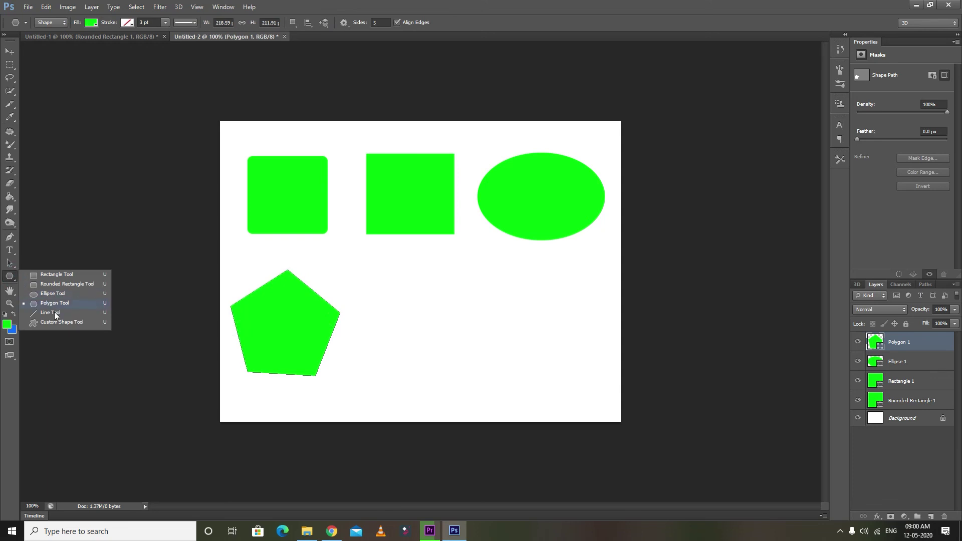
{"action": "left_click", "coordinate": [55, 312]}
{"action": "left_click_drag", "start_coordinate": [389, 277], "coordinate": [531, 362]}
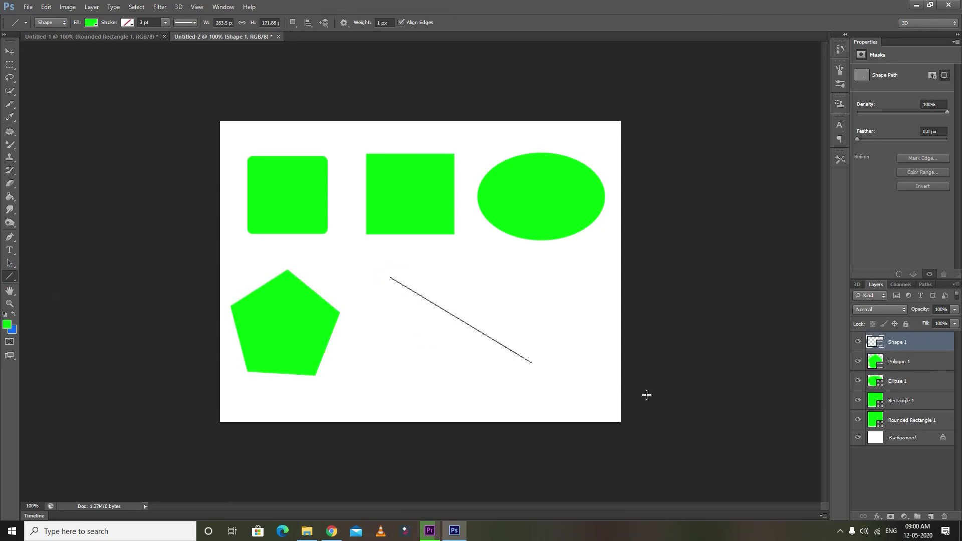
{"action": "key", "text": "ctrl+z"}
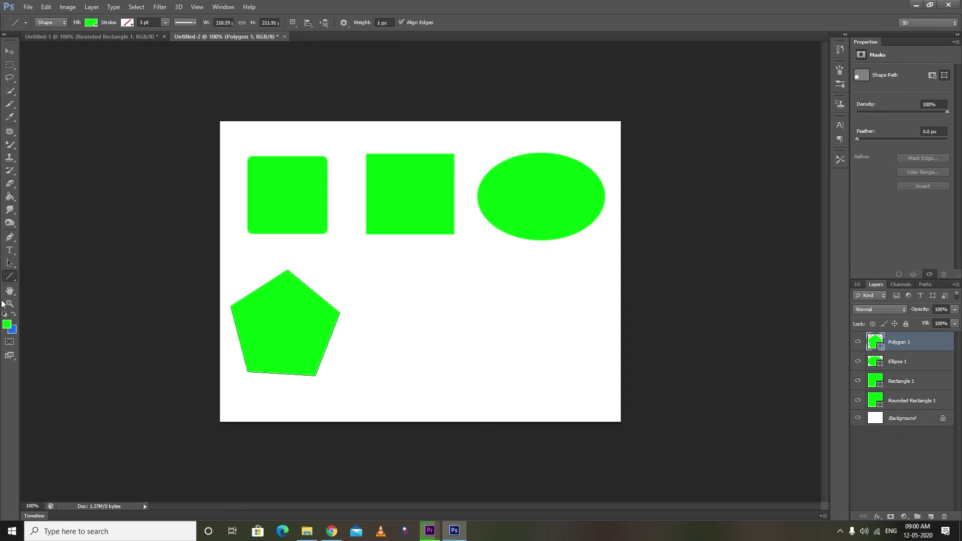
{"action": "right_click", "coordinate": [12, 276]}
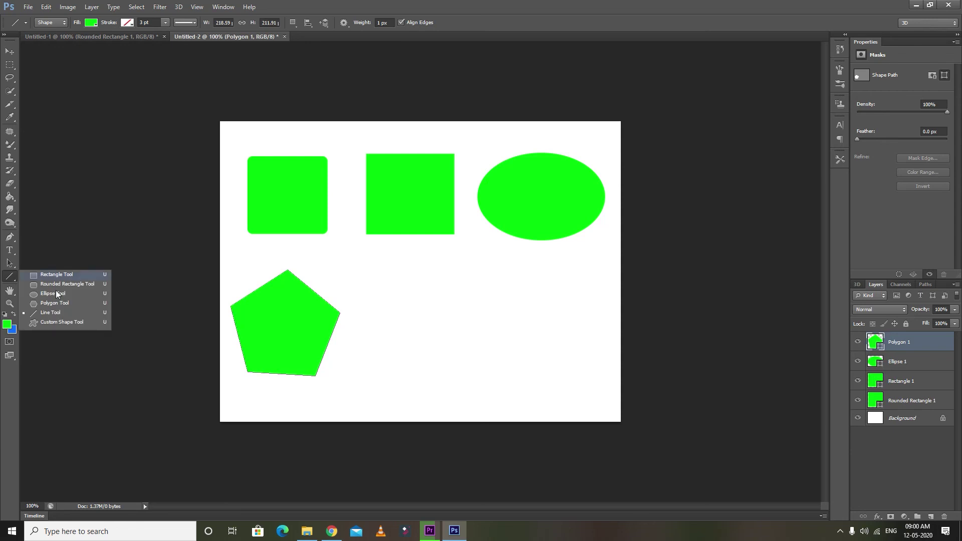
{"action": "left_click", "coordinate": [55, 322]}
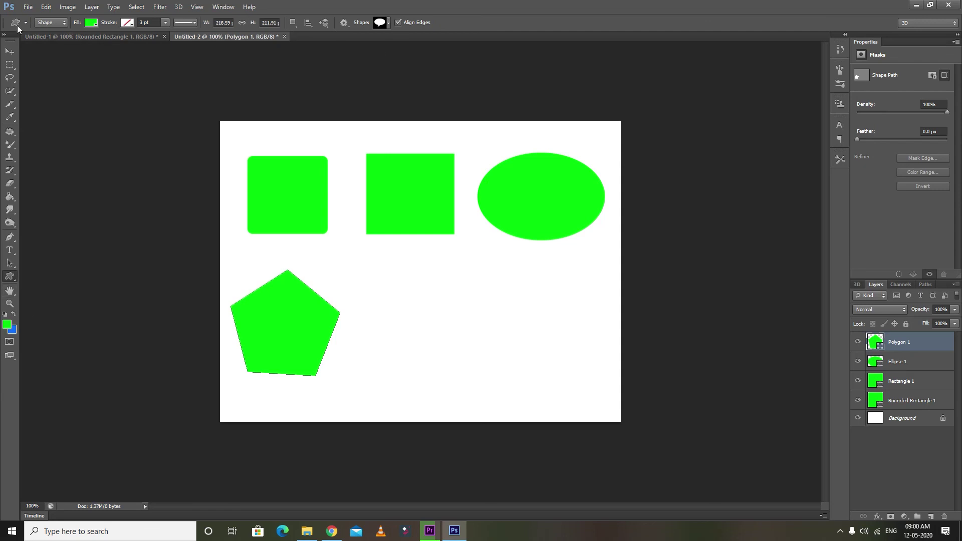
- Keep Shape drawing mode and pick the speech-bubble custom shape
{"action": "left_click", "coordinate": [52, 23]}
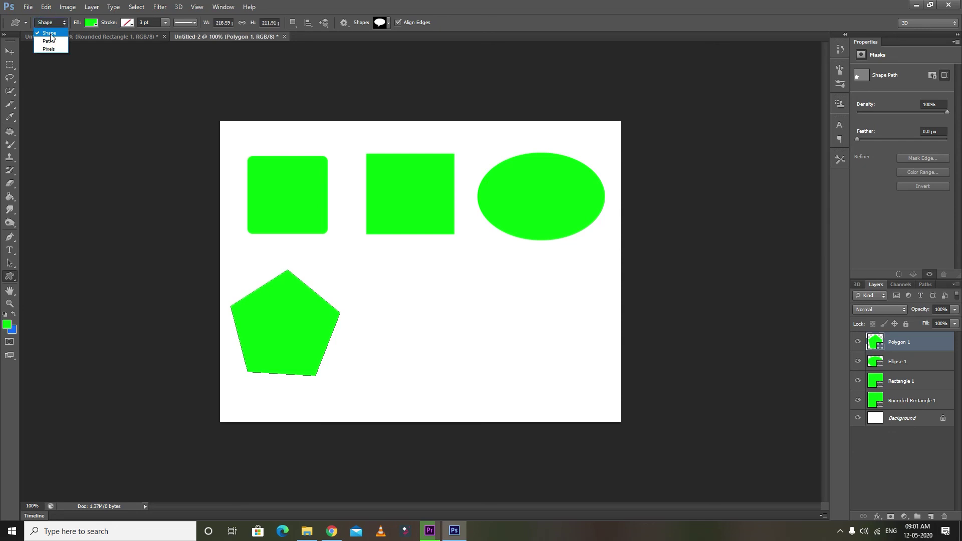
{"action": "left_click", "coordinate": [45, 29]}
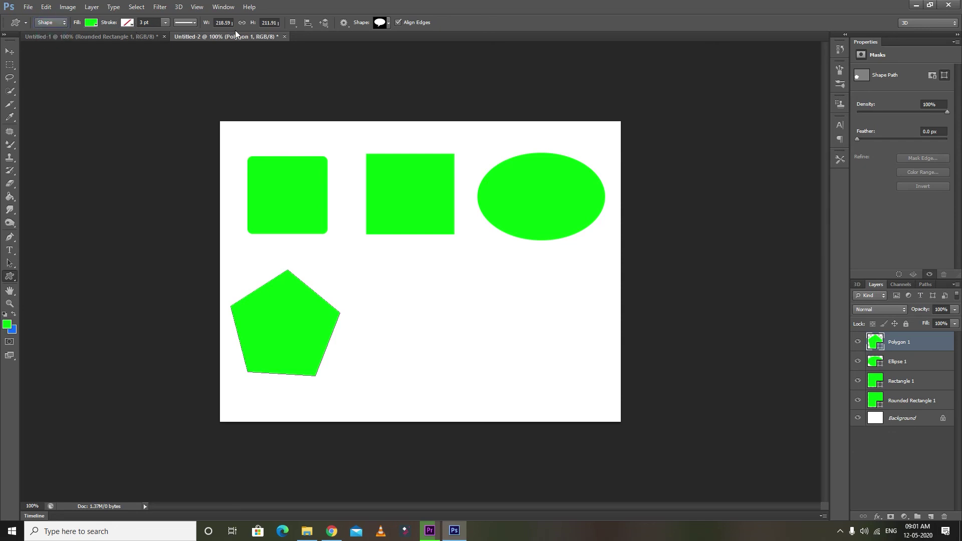
{"action": "left_click", "coordinate": [388, 23]}
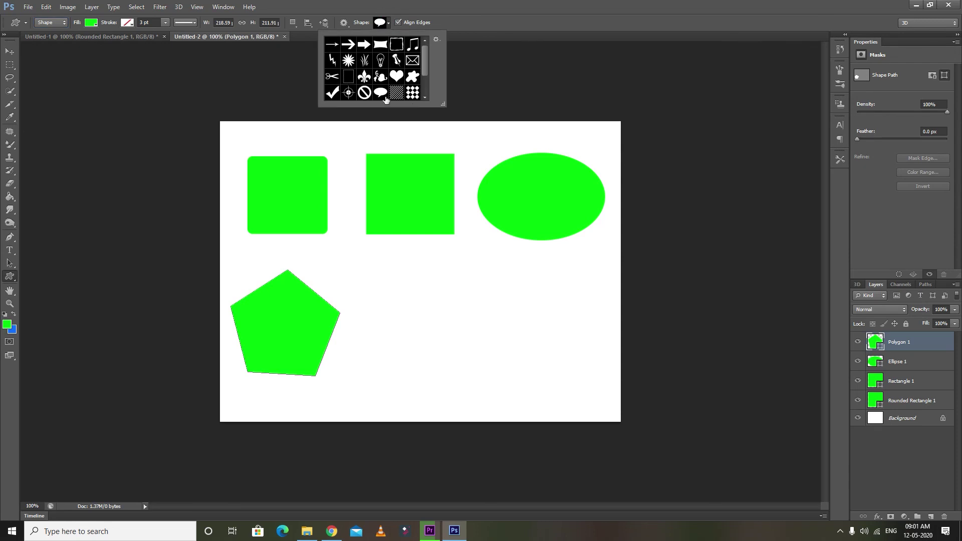
{"action": "mouse_move", "coordinate": [425, 53]}
{"action": "left_mouse_down"}
{"action": "mouse_move", "coordinate": [428, 95]}
{"action": "mouse_move", "coordinate": [432, 32]}
{"action": "left_mouse_up"}
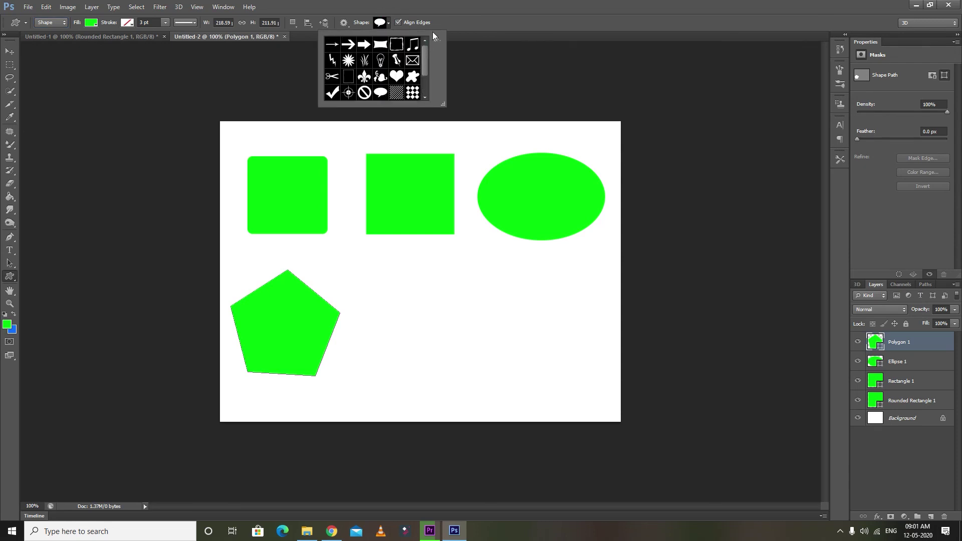
{"action": "left_click", "coordinate": [382, 94]}
- Draw the speech bubble right of the pentagon, then move it left beside the pentagon
{"action": "left_click_drag", "start_coordinate": [461, 277], "coordinate": [522, 349]}
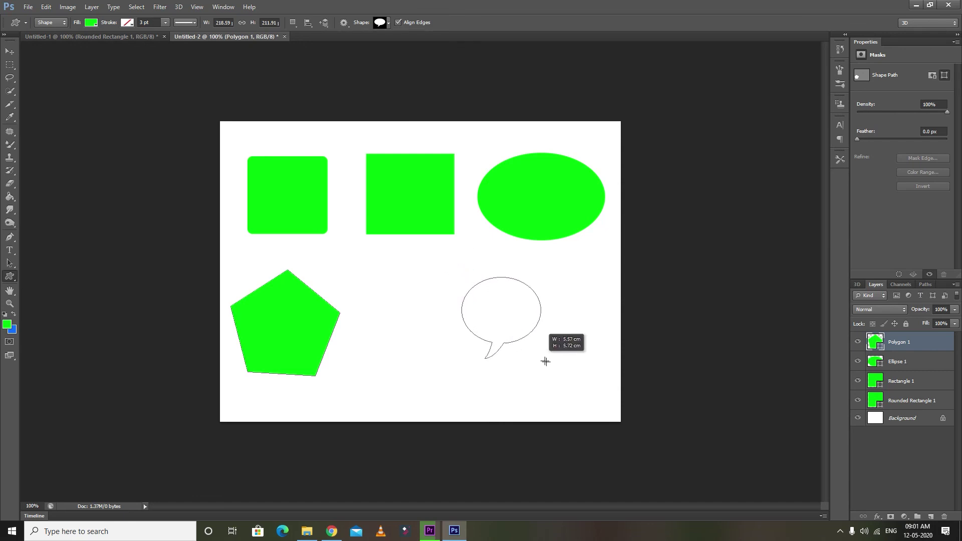
{"action": "left_click_drag", "start_coordinate": [523, 350], "coordinate": [556, 376]}
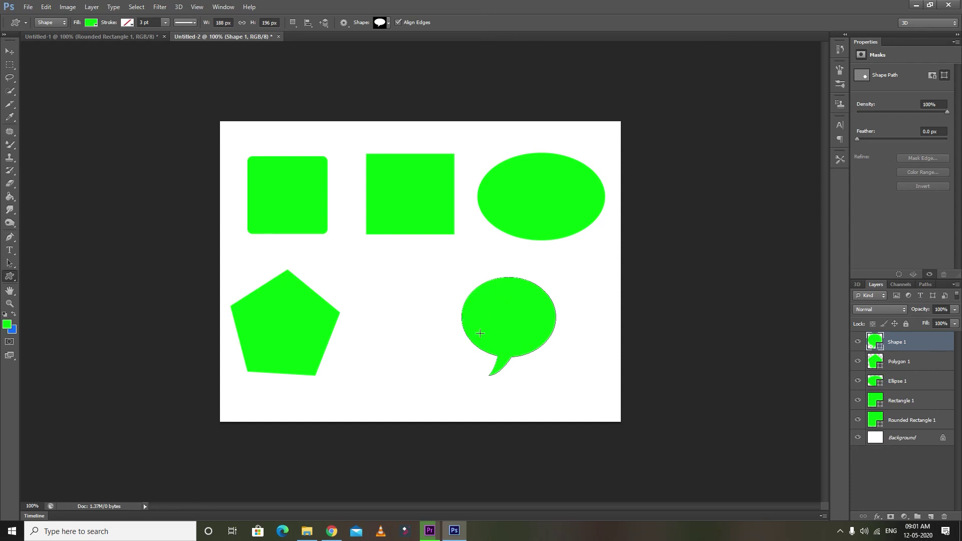
{"action": "left_click", "coordinate": [10, 263]}
{"action": "left_click_drag", "start_coordinate": [512, 323], "coordinate": [423, 339]}
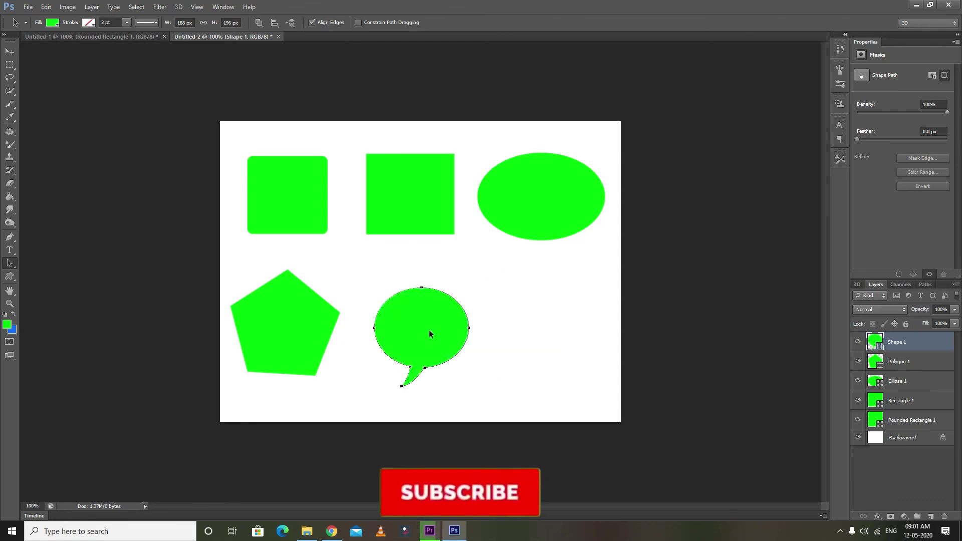
- Select the ellipse with the Direct Selection Tool and undo an accidental anchor move
{"action": "left_click", "coordinate": [9, 276]}
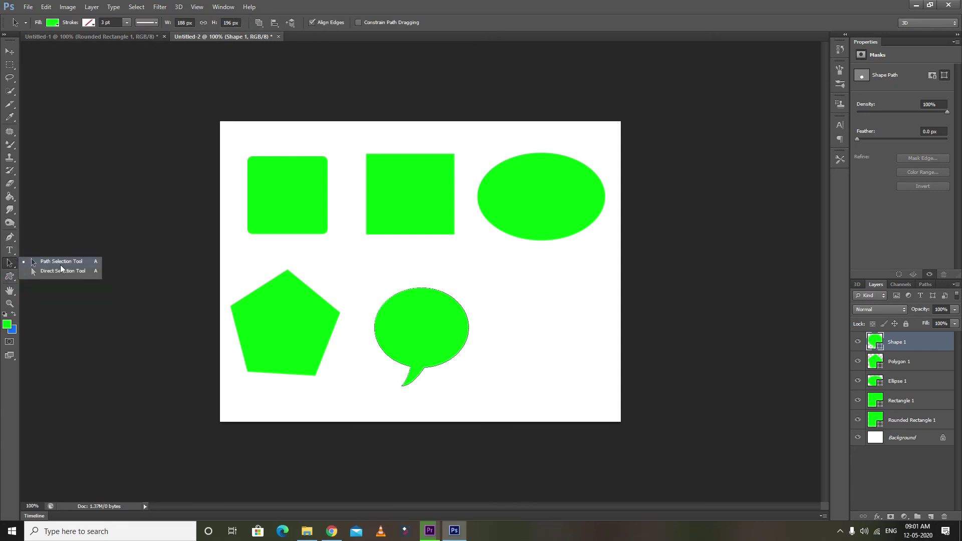
{"action": "left_click", "coordinate": [65, 273]}
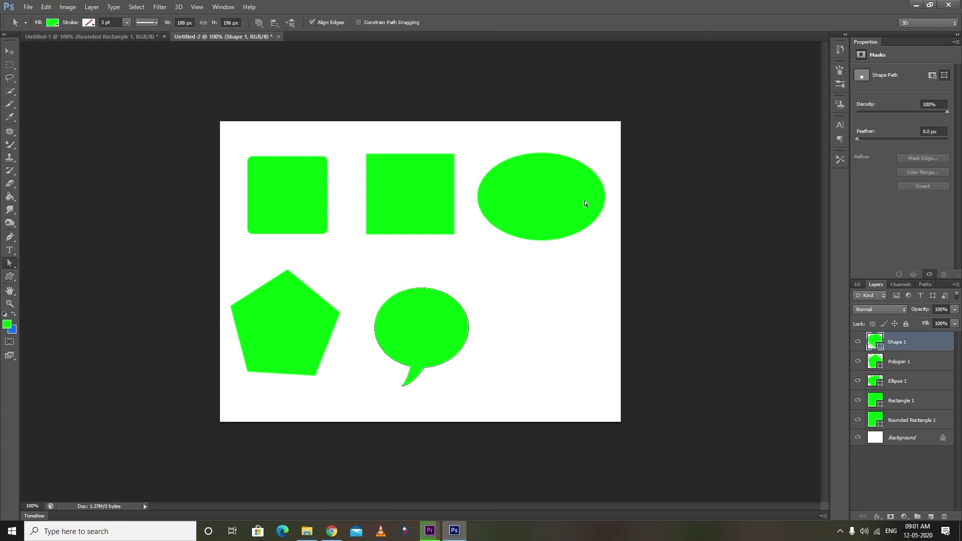
{"action": "left_click", "coordinate": [526, 185]}
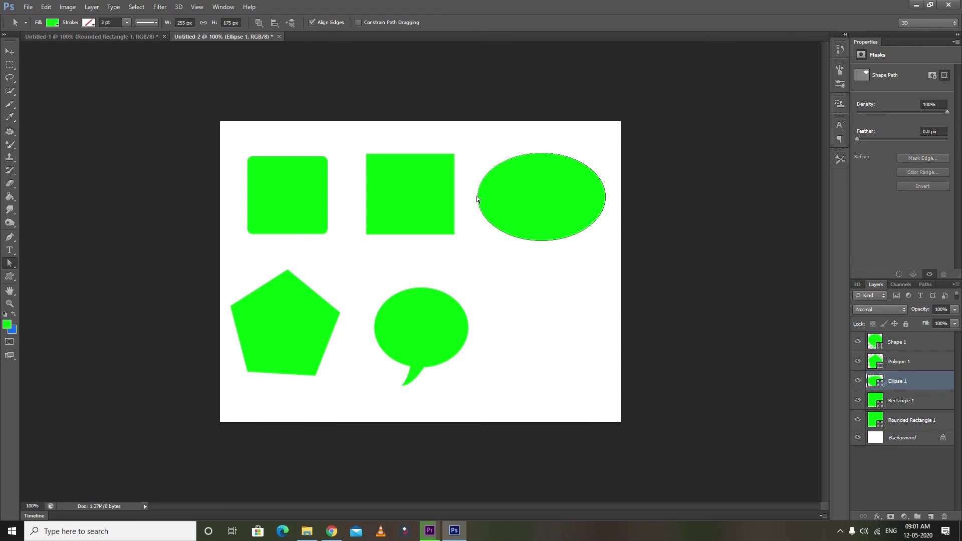
{"action": "left_click_drag", "start_coordinate": [478, 197], "coordinate": [479, 214]}
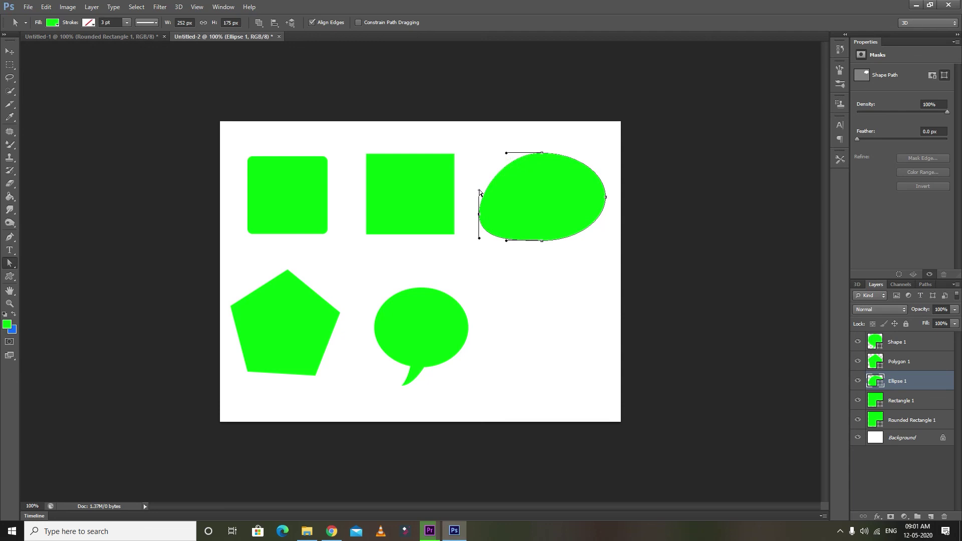
{"action": "key", "text": "ctrl+alt+z"}
{"action": "key", "text": "ctrl+alt+z"}
- Drag the ellipse's left direction handles up and down into tall curved lobes
{"action": "left_click_drag", "start_coordinate": [478, 173], "coordinate": [475, 93]}
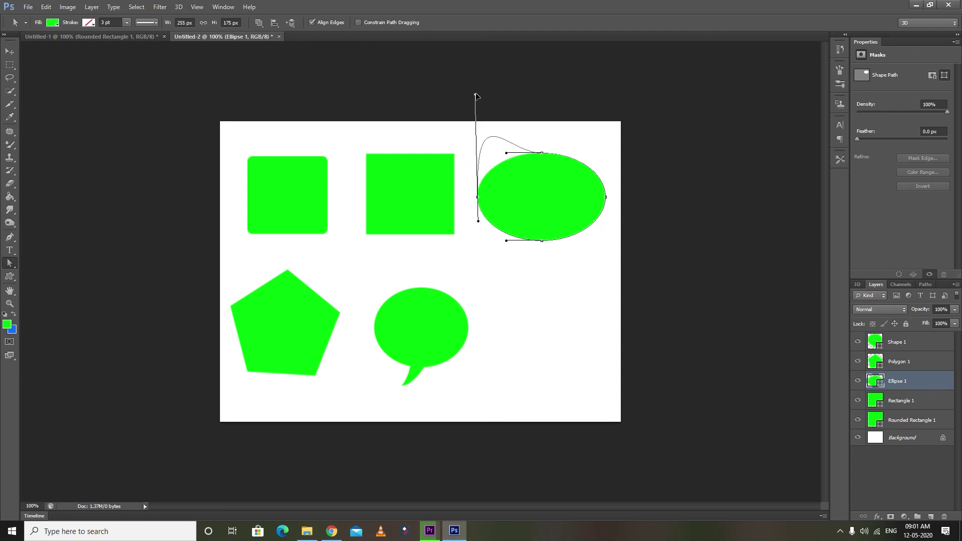
{"action": "left_click_drag", "start_coordinate": [478, 222], "coordinate": [479, 300]}
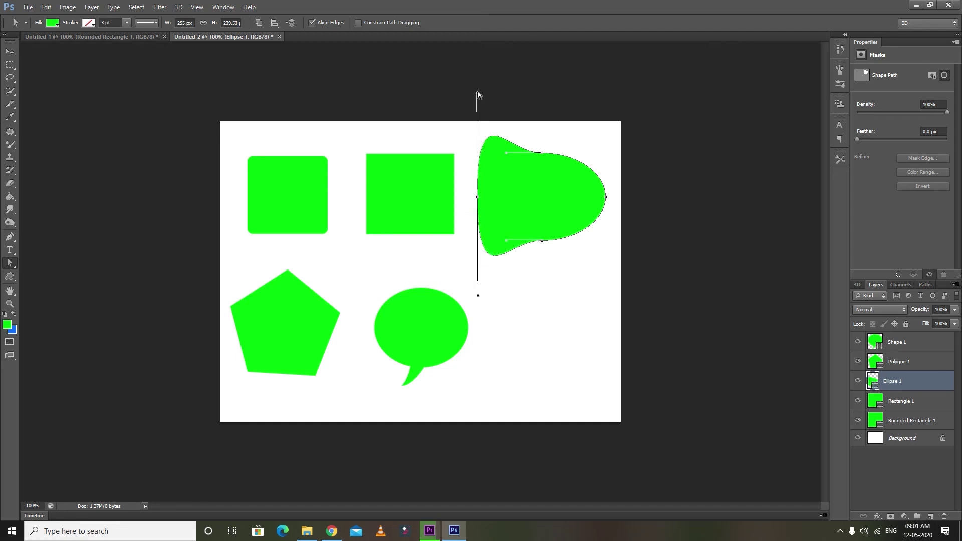
{"action": "left_click_drag", "start_coordinate": [476, 92], "coordinate": [476, 80]}
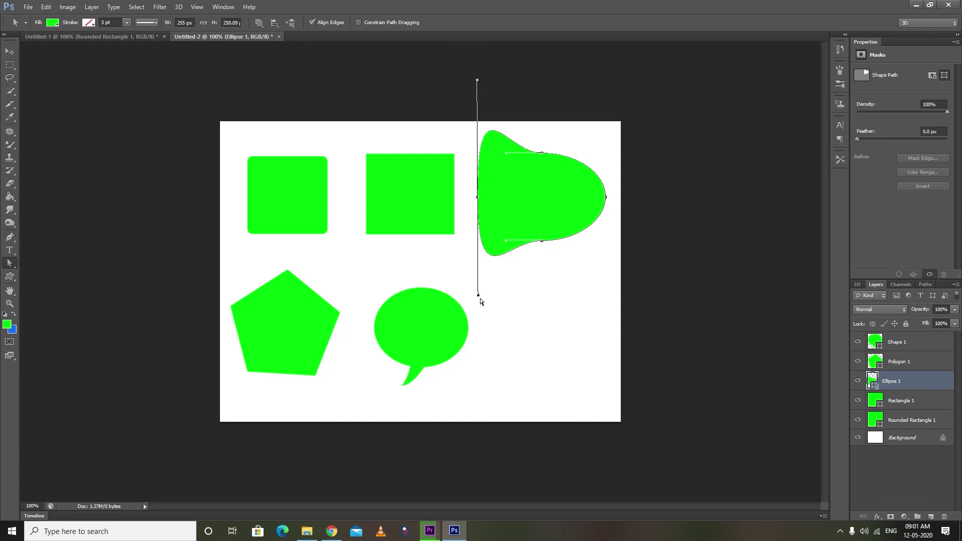
{"action": "left_click_drag", "start_coordinate": [478, 296], "coordinate": [478, 319]}
{"action": "left_click", "coordinate": [8, 50]}
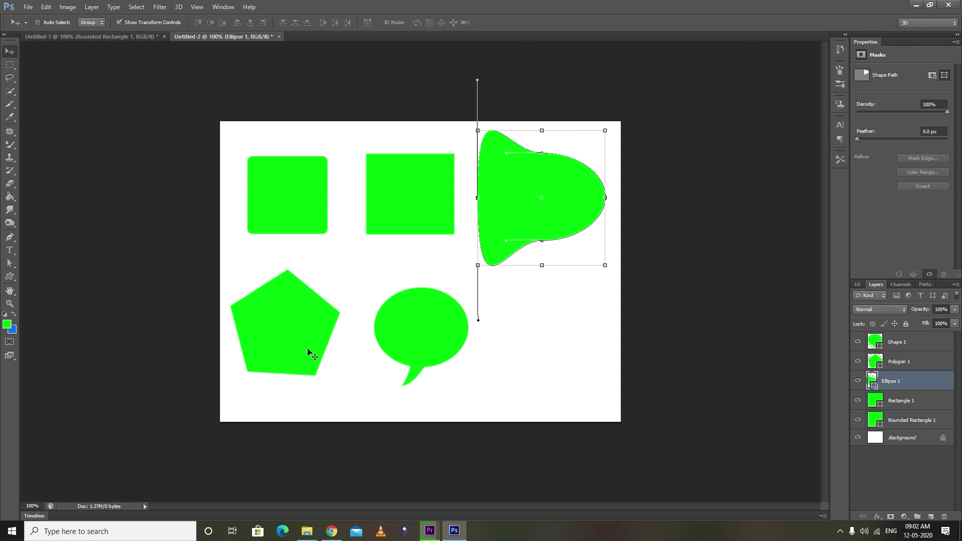
{"action": "left_click", "coordinate": [279, 203]}
{"action": "left_click", "coordinate": [537, 164]}
{"action": "left_click", "coordinate": [6, 276]}
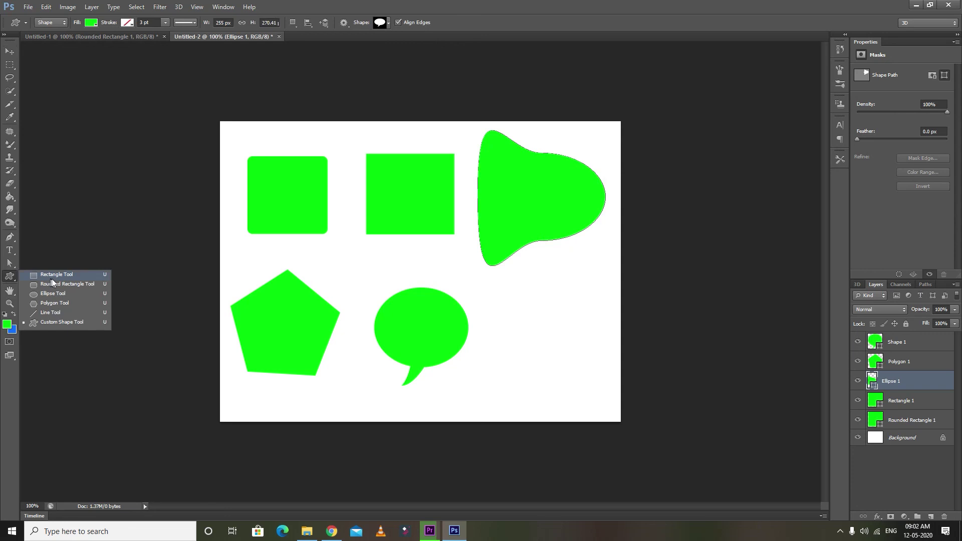
{"action": "left_click", "coordinate": [9, 52]}
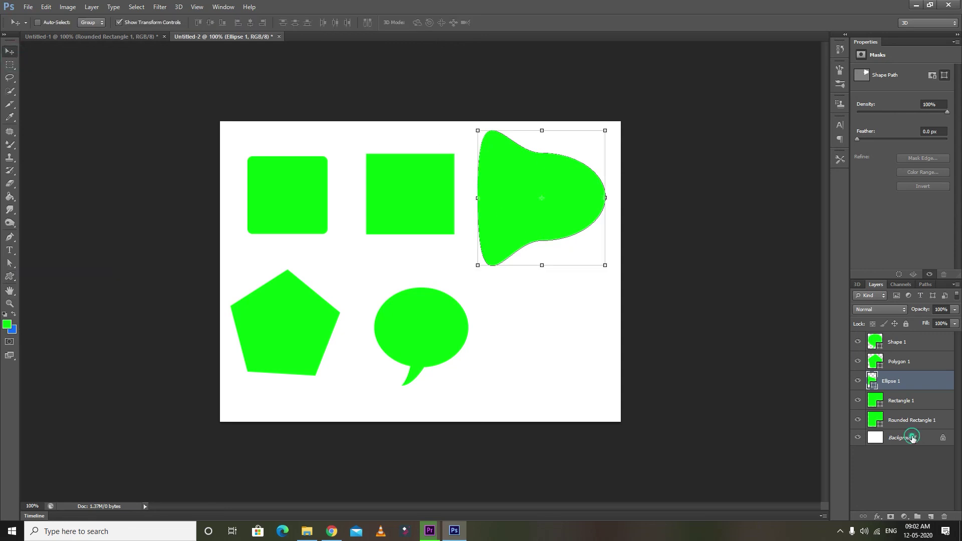
{"action": "left_click", "coordinate": [909, 437]}
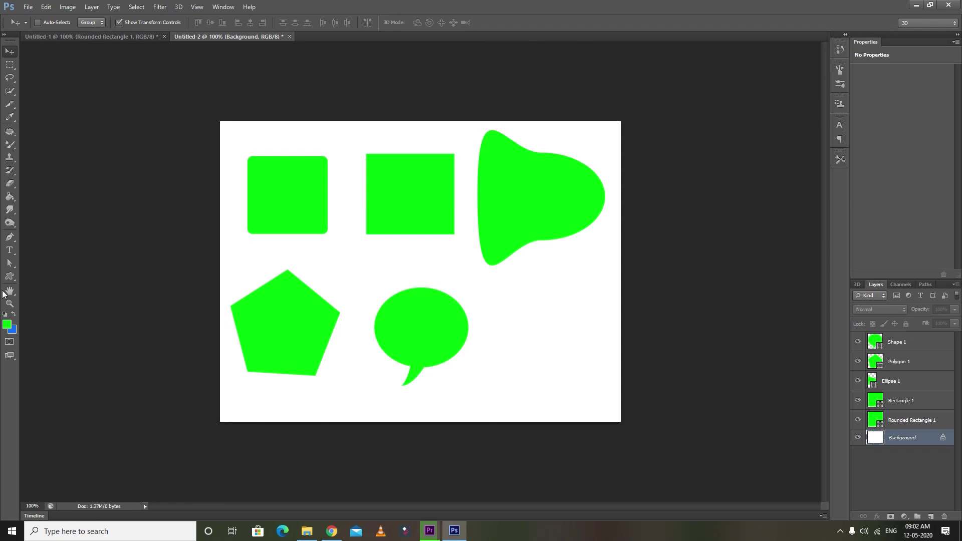
{"action": "right_click", "coordinate": [9, 276]}
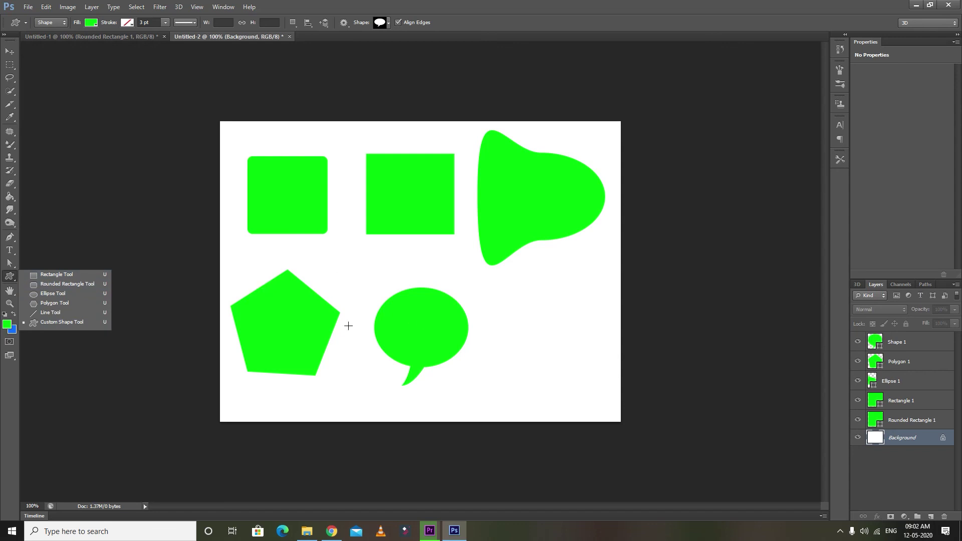
{"action": "left_click", "coordinate": [10, 277]}
{"action": "left_click", "coordinate": [11, 277]}
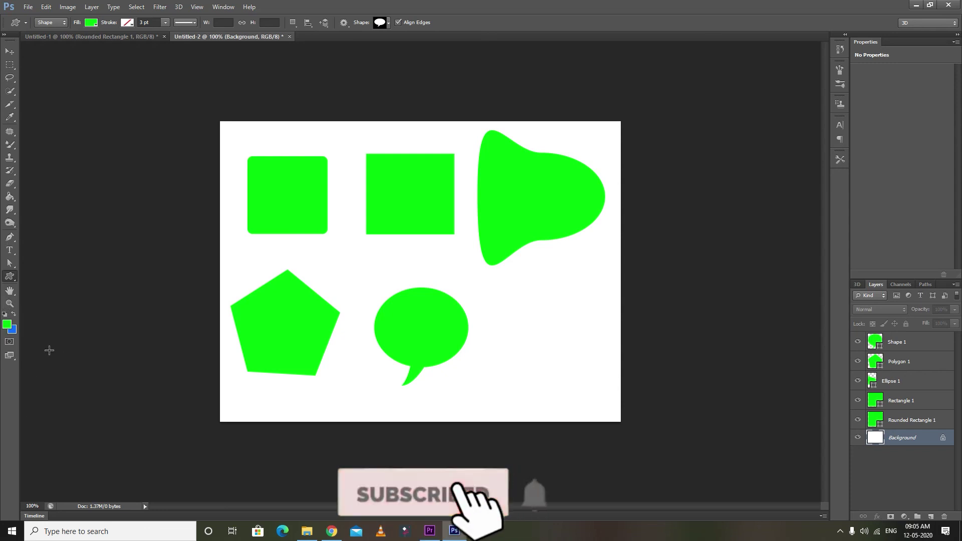
{"action": "left_click", "coordinate": [17, 54]}
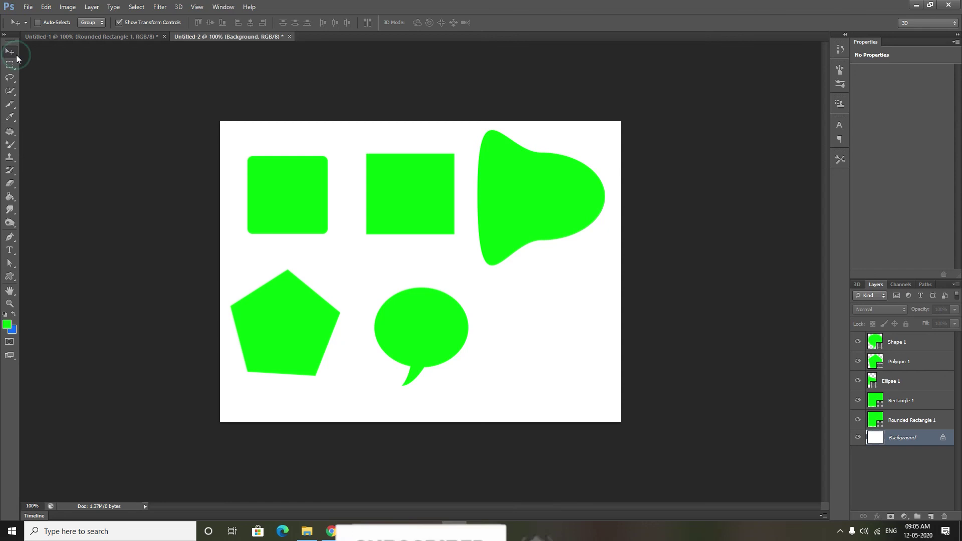